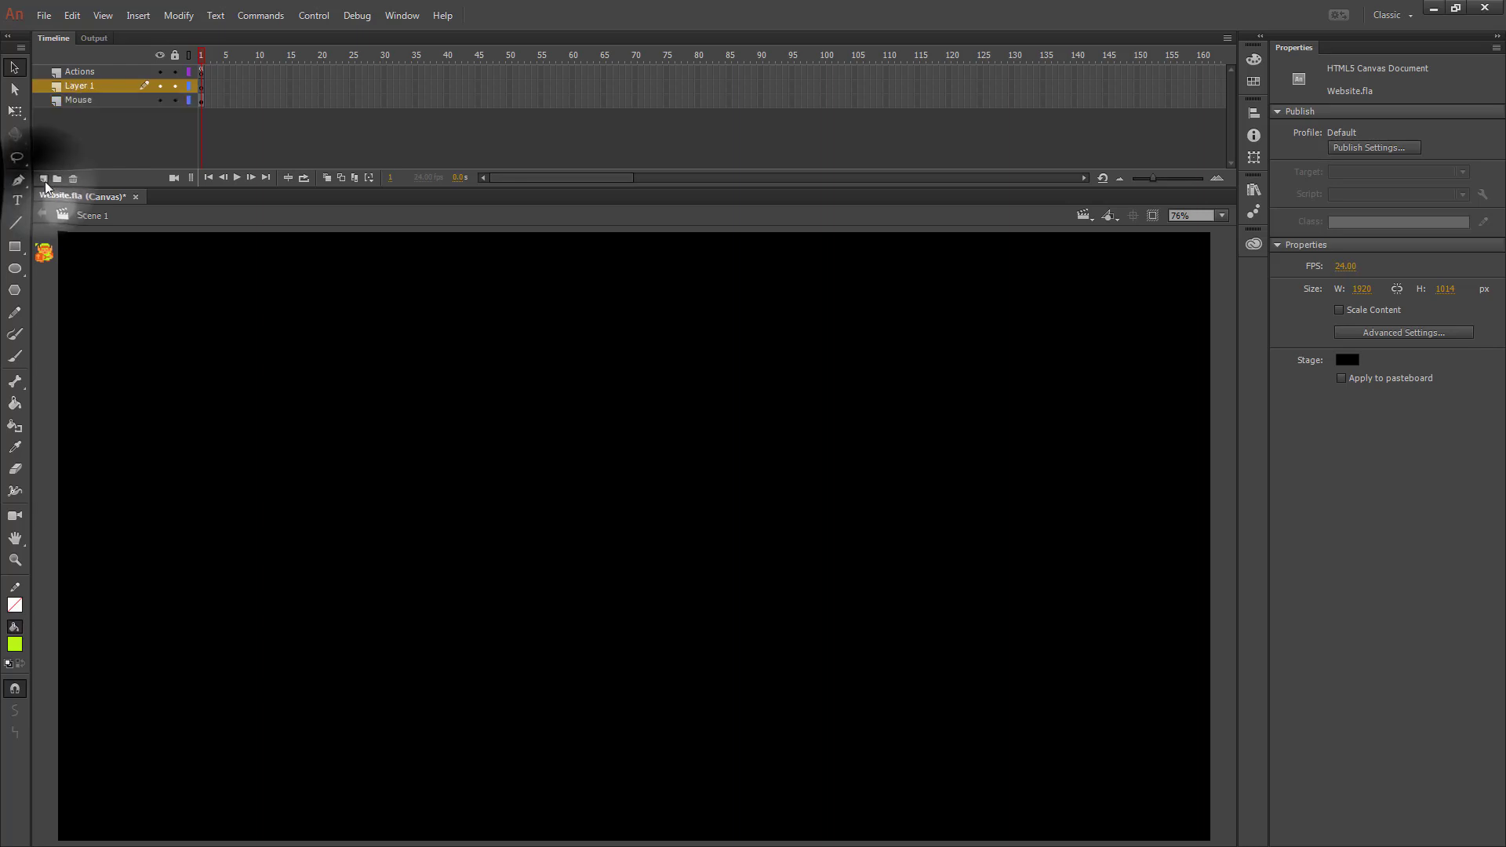
Step: Rename Layer 1 to Logo and move it beneath the Mouse layer
double_click(83, 86)
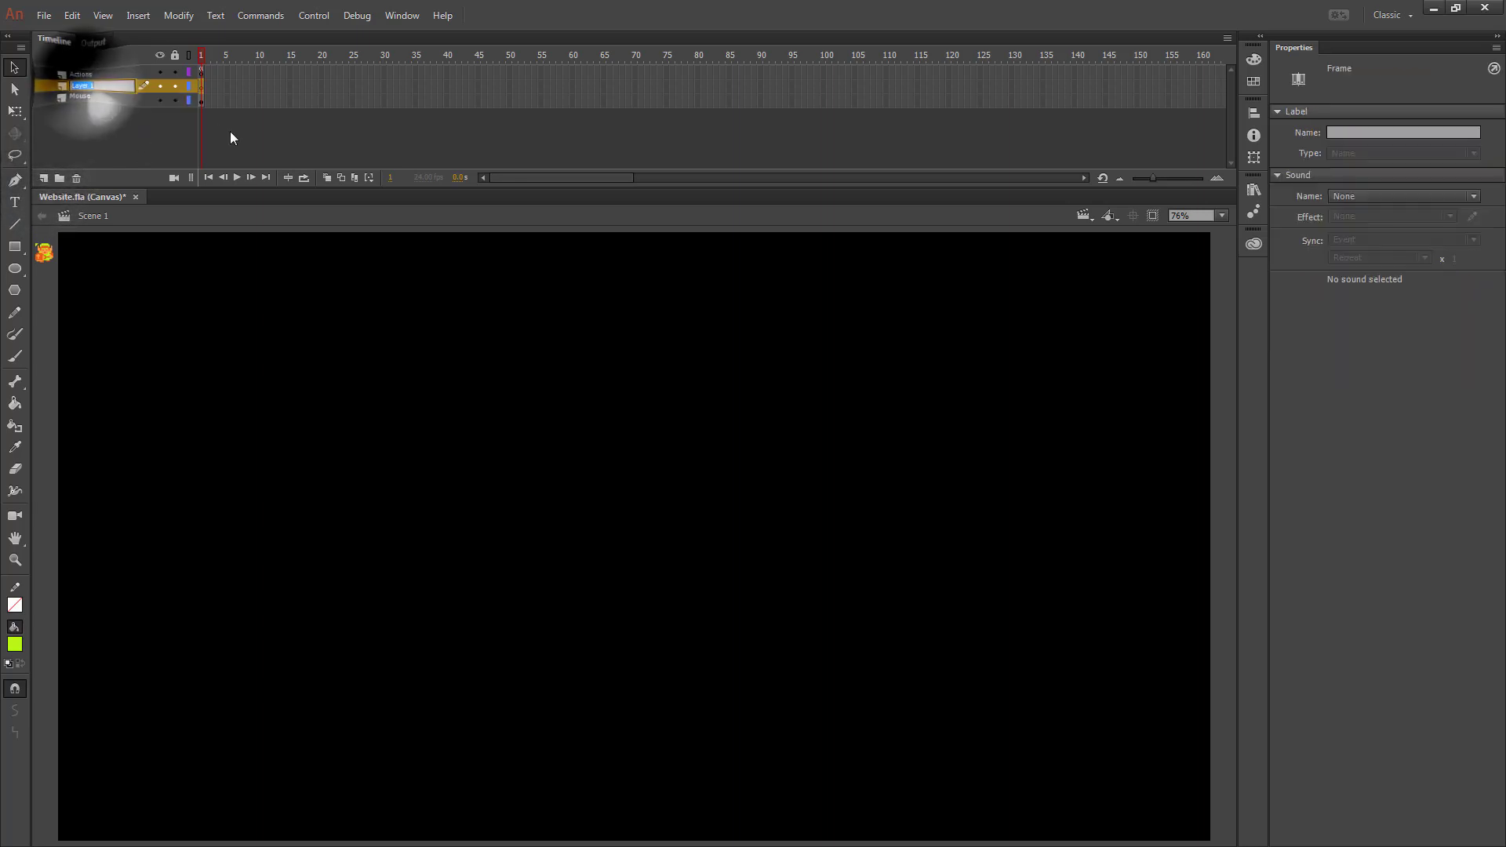
type("Logo")
left_click(237, 139)
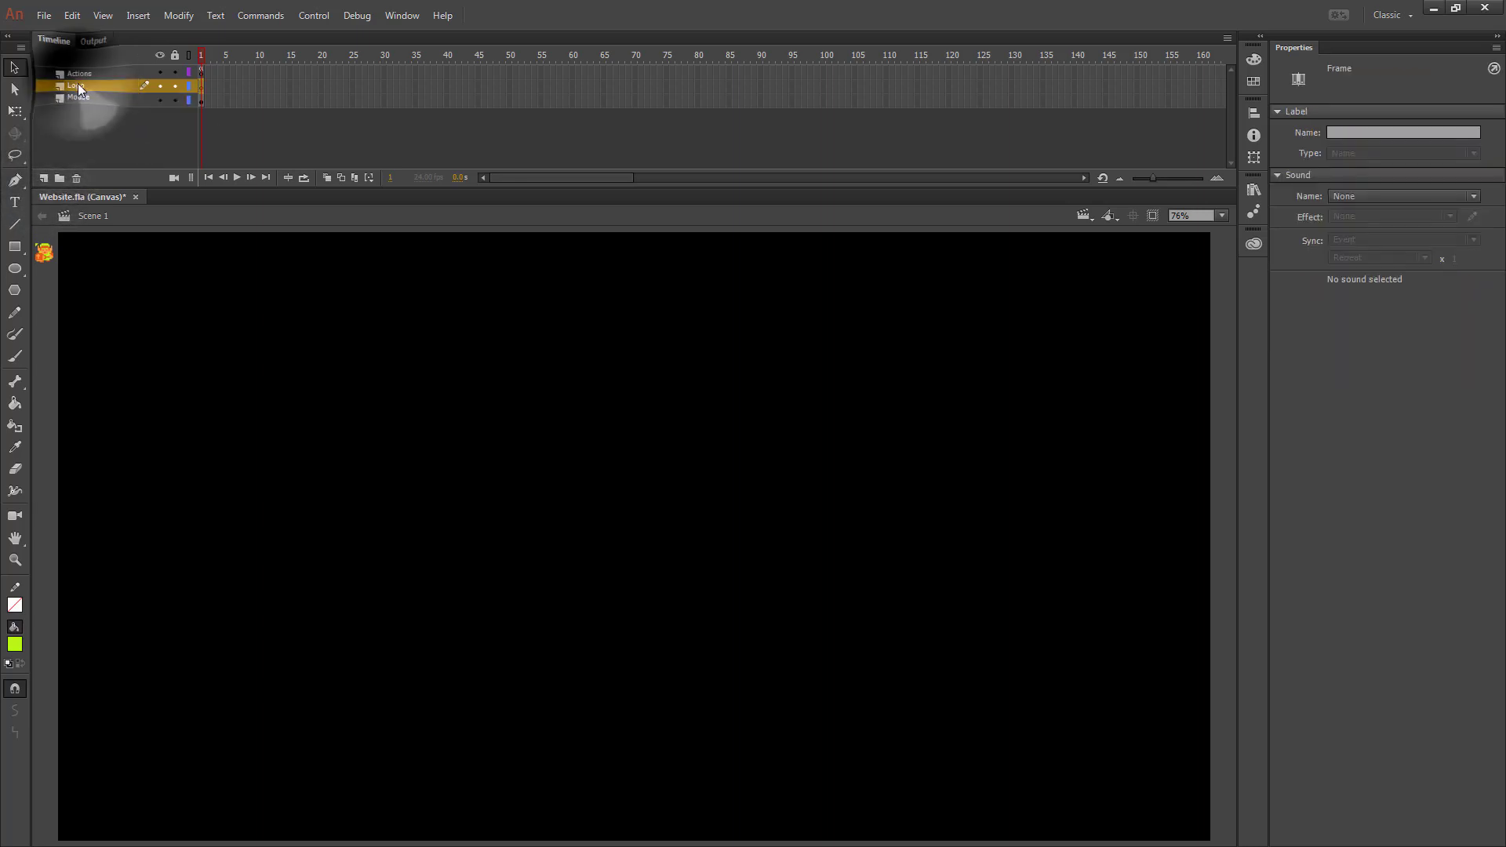
left_click_drag(78, 84, 77, 114)
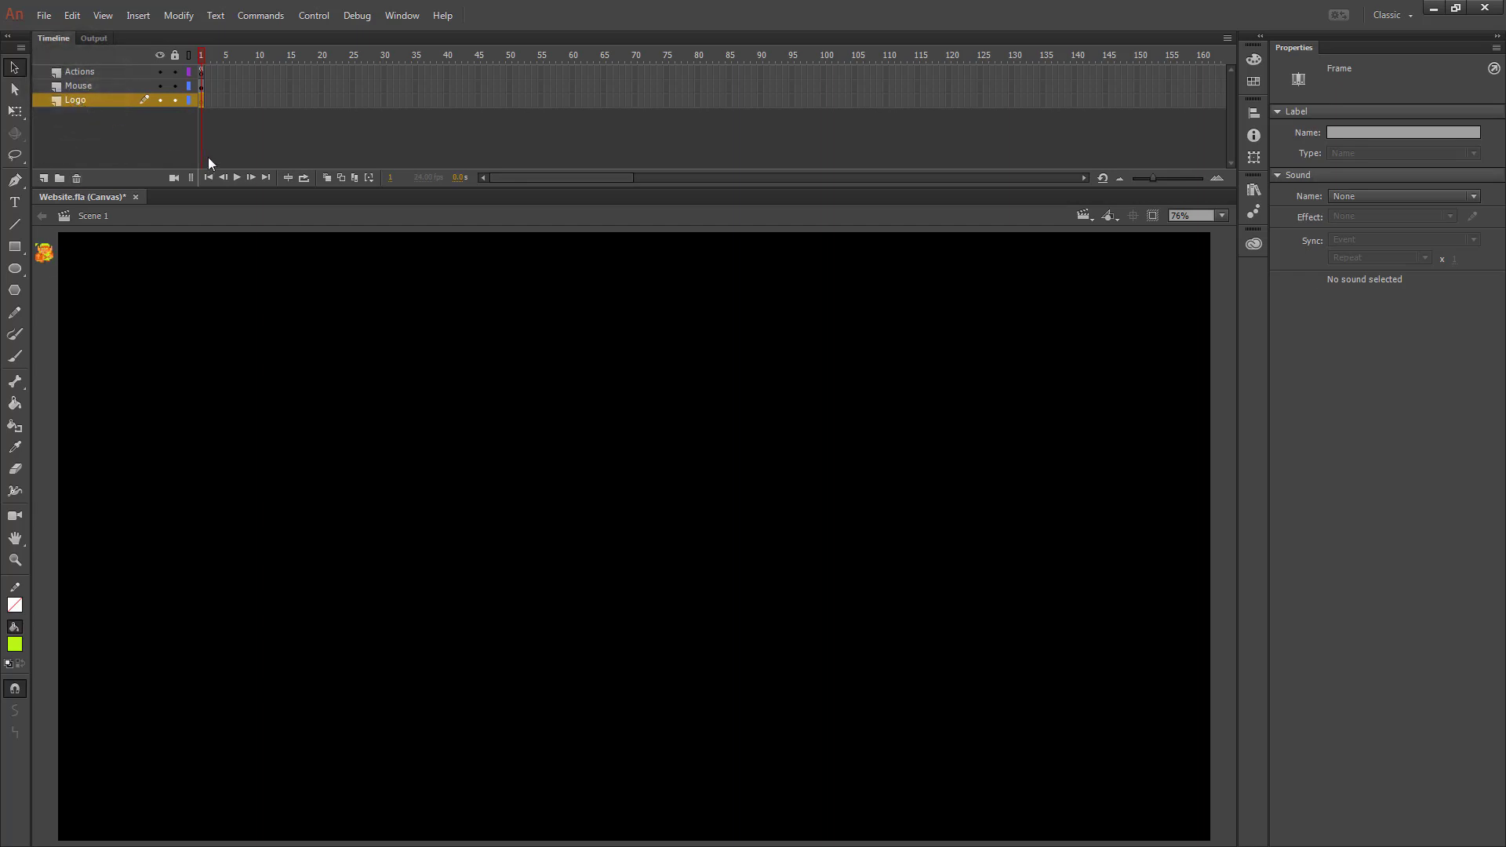
Step: With the Actions and Mouse layers locked, paste the Zelda logo in place and move it to the stage's upper-right corner
left_click(174, 72)
left_click(174, 85)
key("ctrl+shift+v")
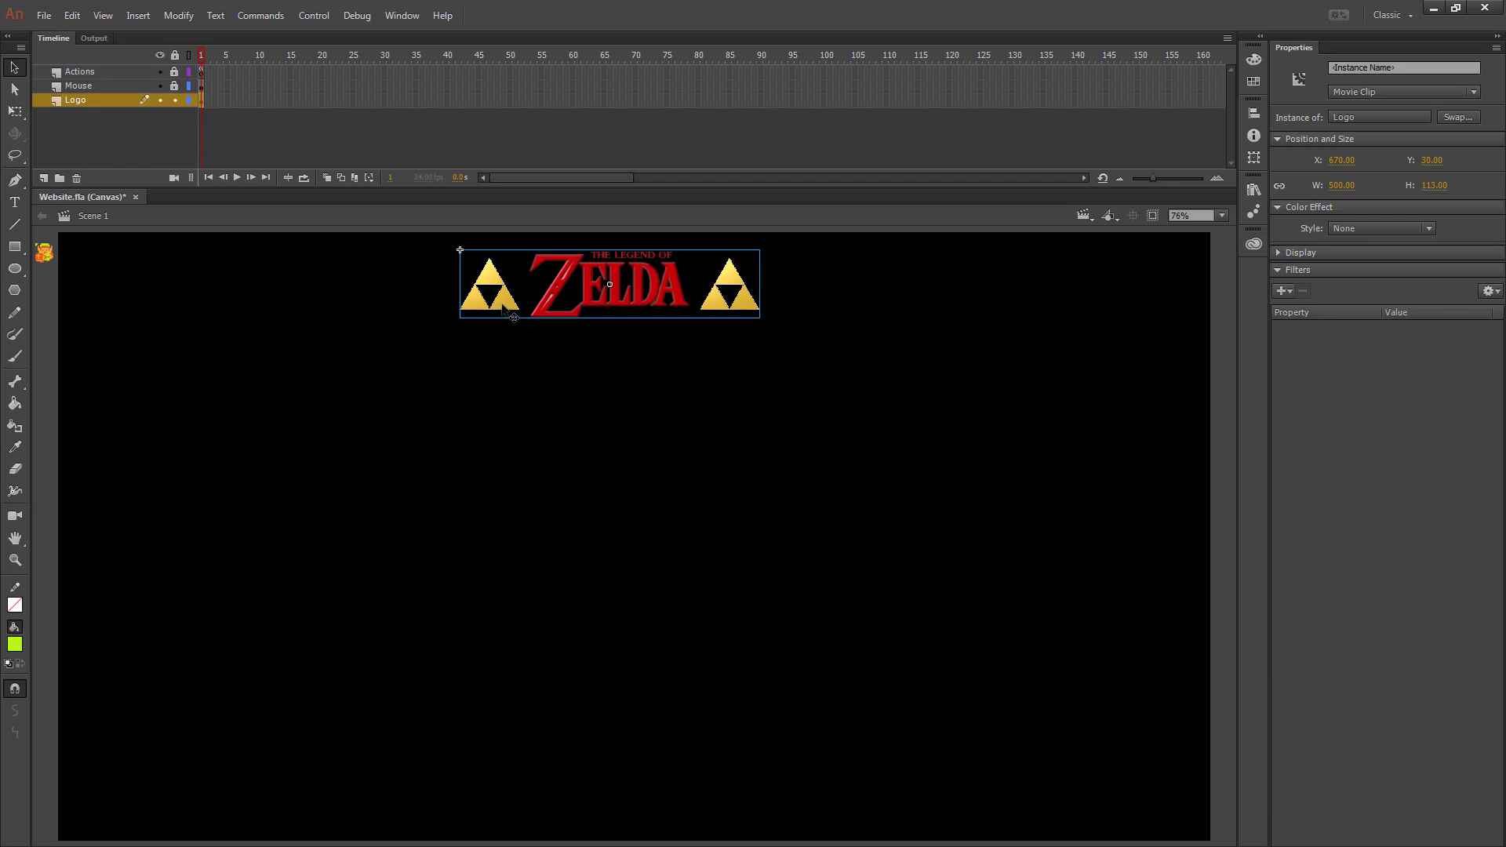
left_click_drag(518, 302, 966, 284)
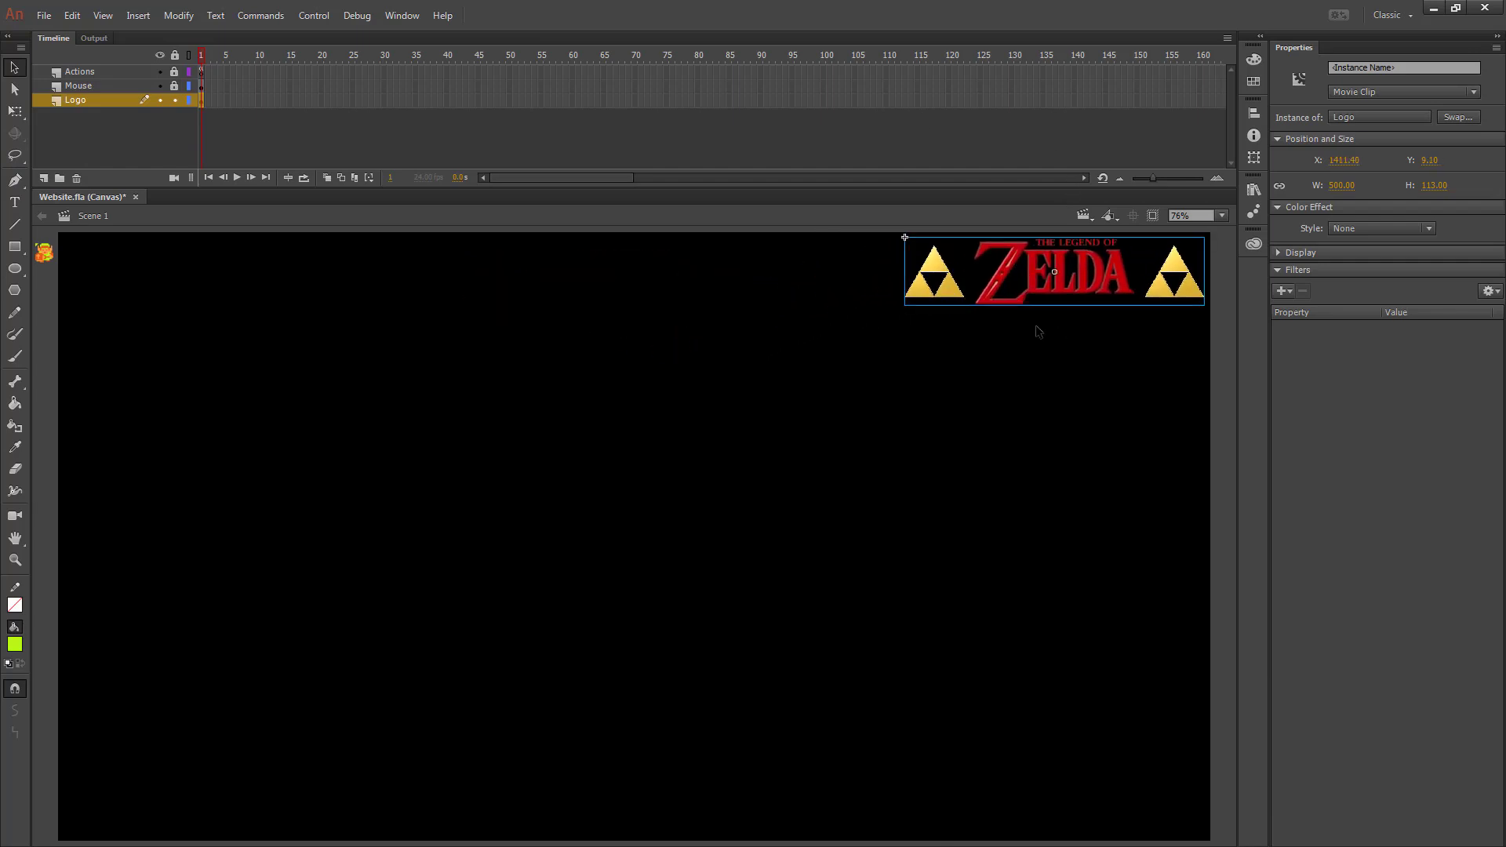
Step: Enlarge the logo with Free Transform, reposition it within the stage's upper-right corner, and lock the Logo layer
left_click(15, 111)
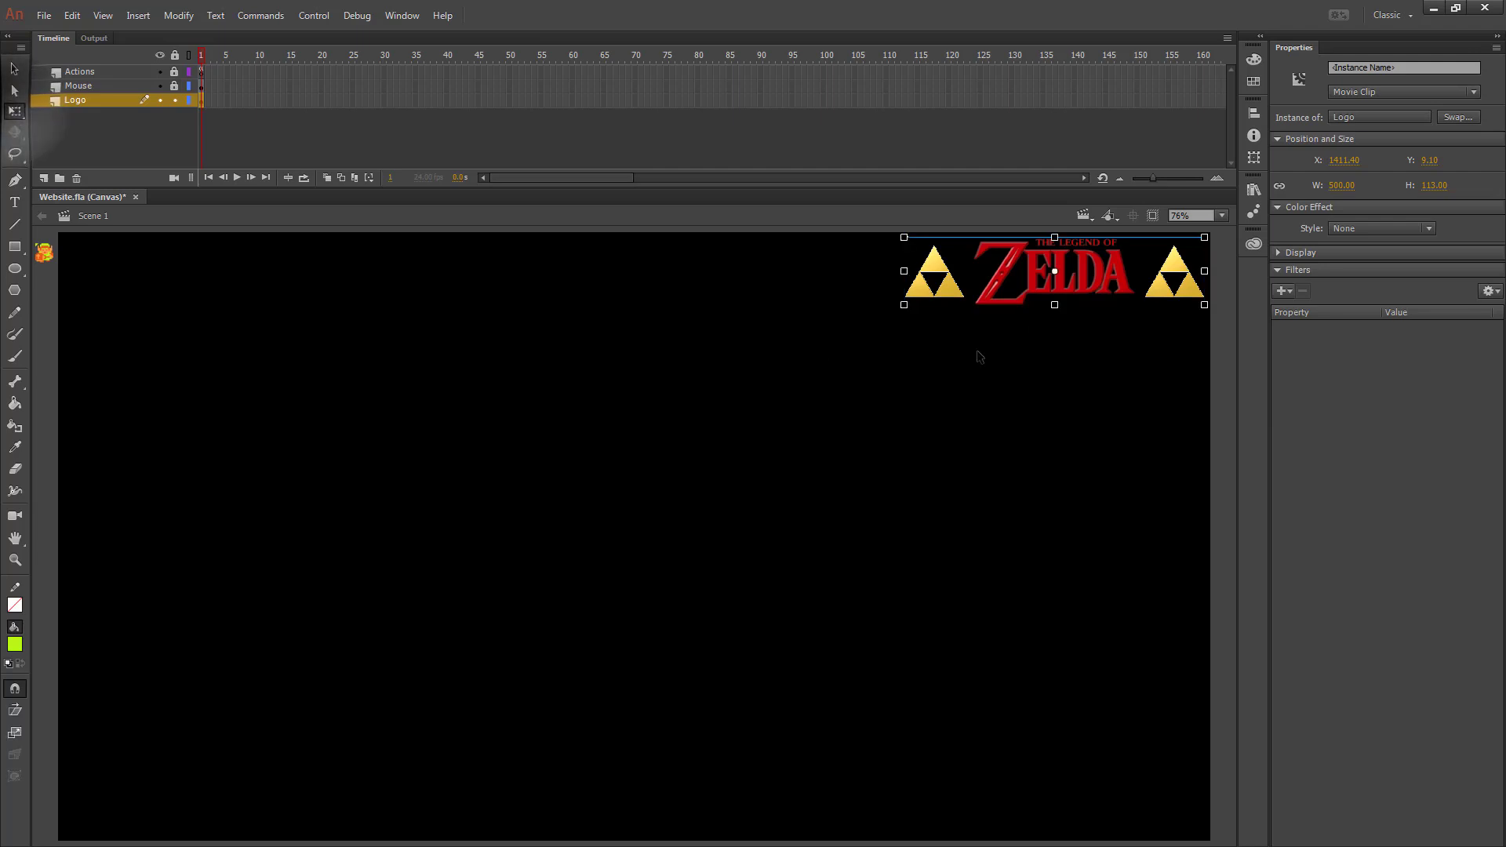
left_click_drag(904, 306, 869, 318)
left_click_drag(1077, 307, 1039, 307)
key("Escape")
left_click(15, 68)
left_click(175, 100)
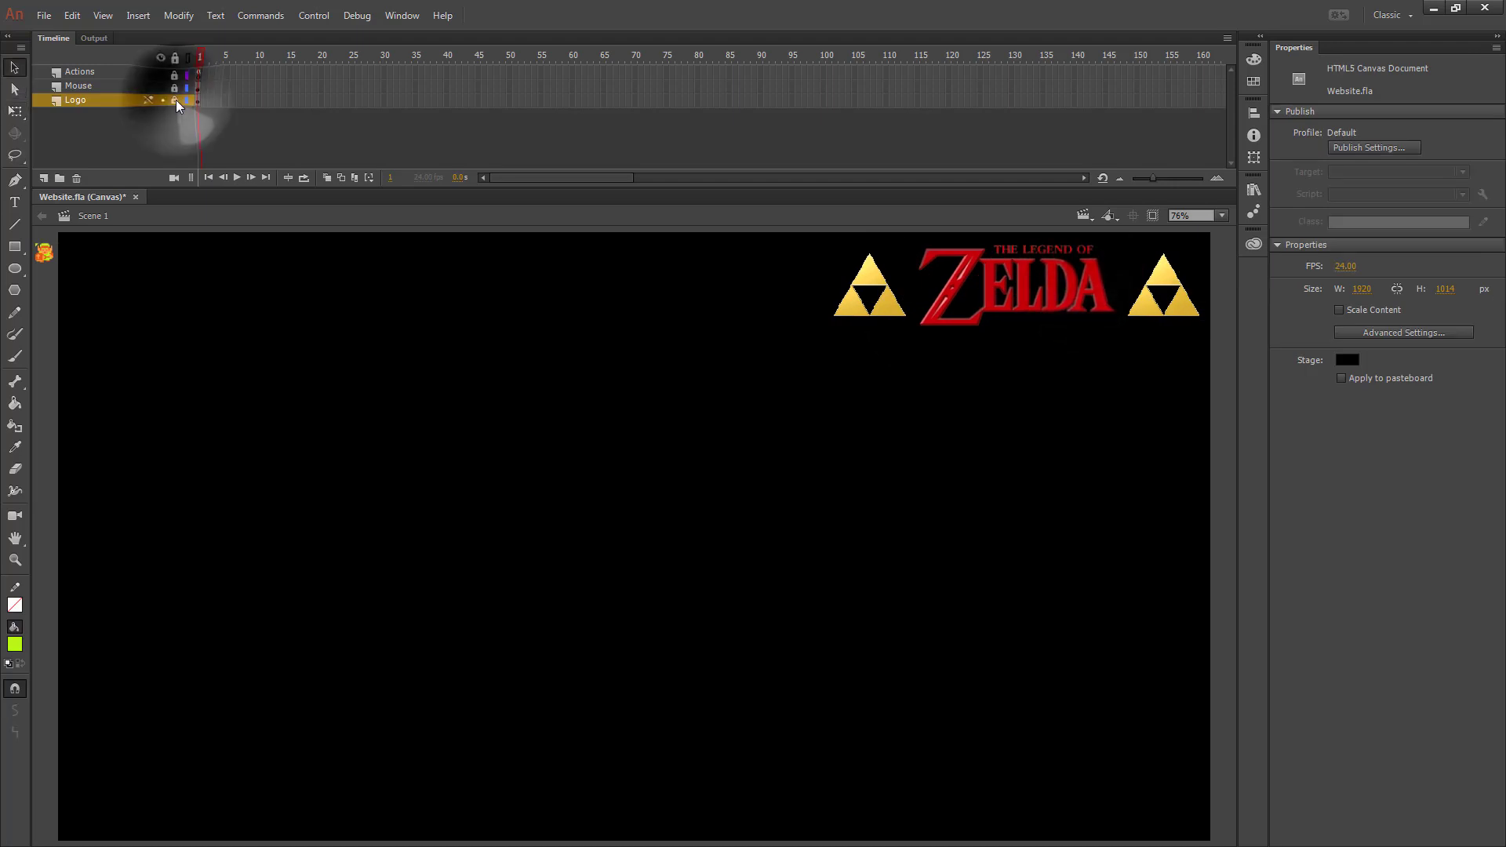
Step: Add a new layer beneath the Logo layer and name it Buttons
left_click(44, 179)
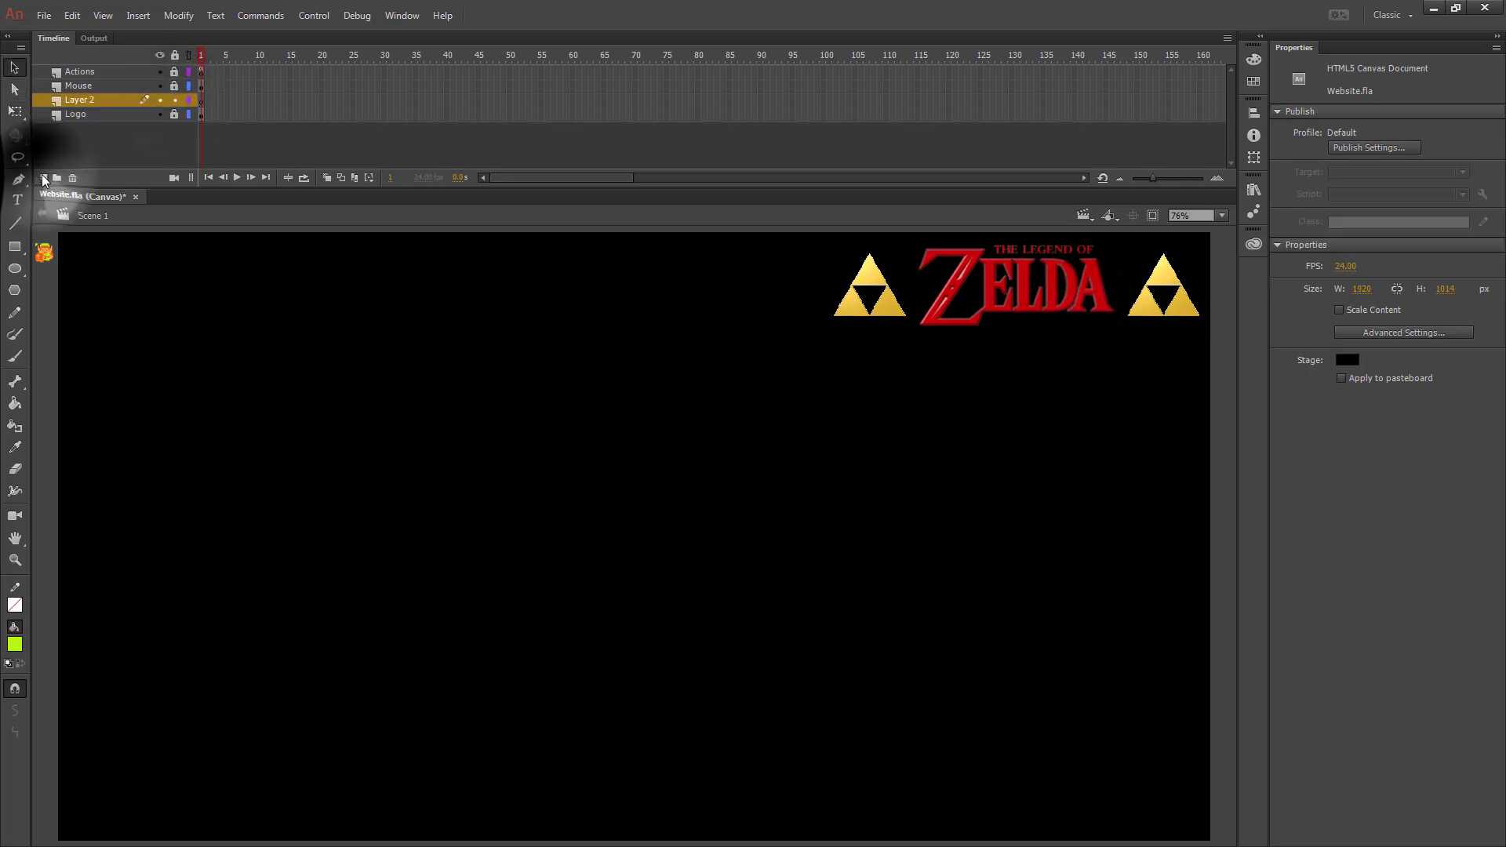
mouse_move(72, 97)
left_mouse_down()
mouse_move(86, 130)
mouse_move(87, 116)
left_mouse_up()
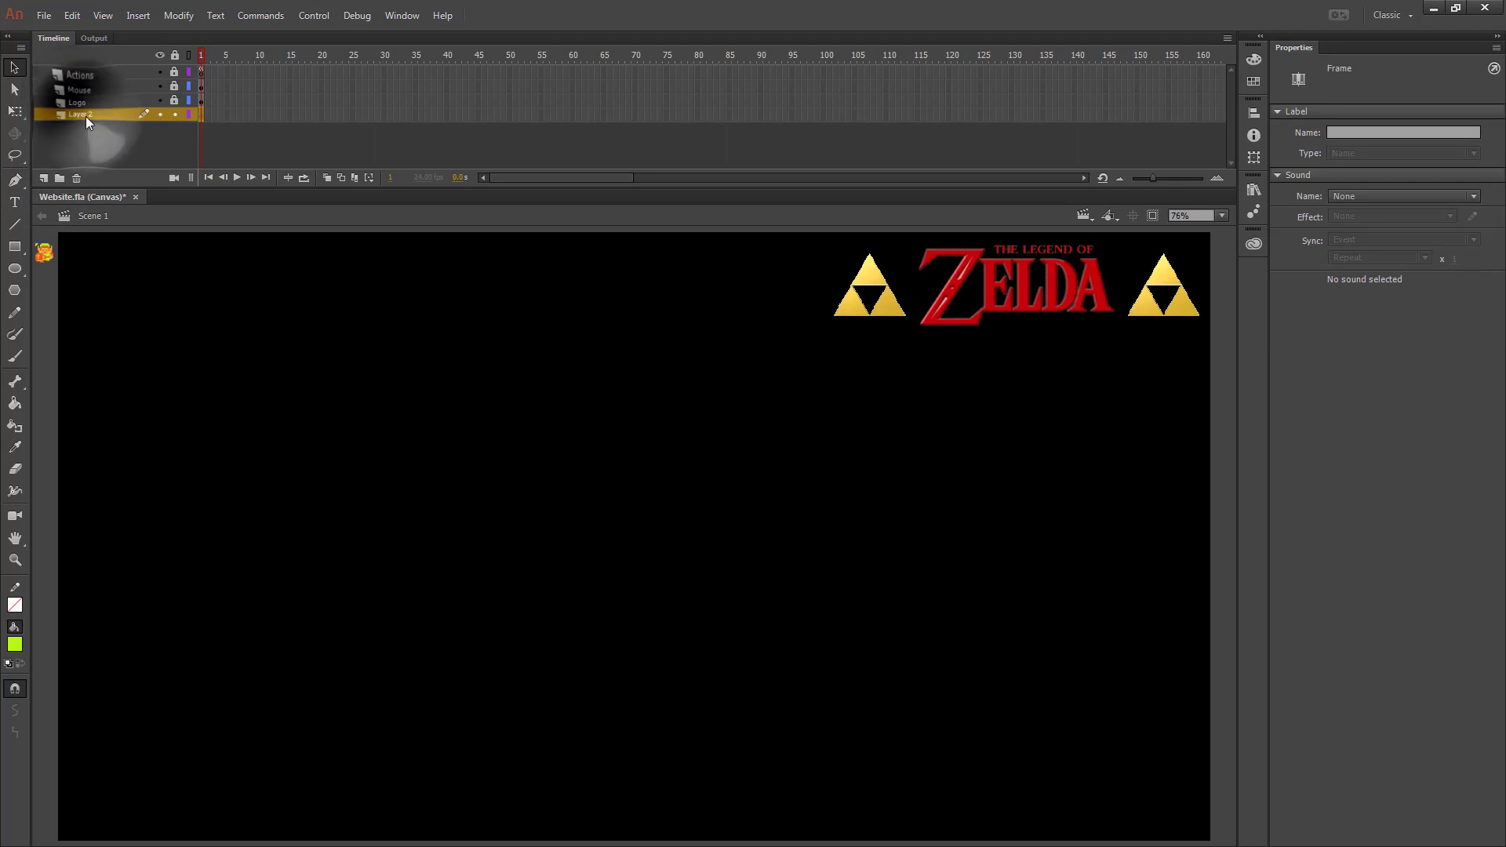
double_click(86, 116)
type("But")
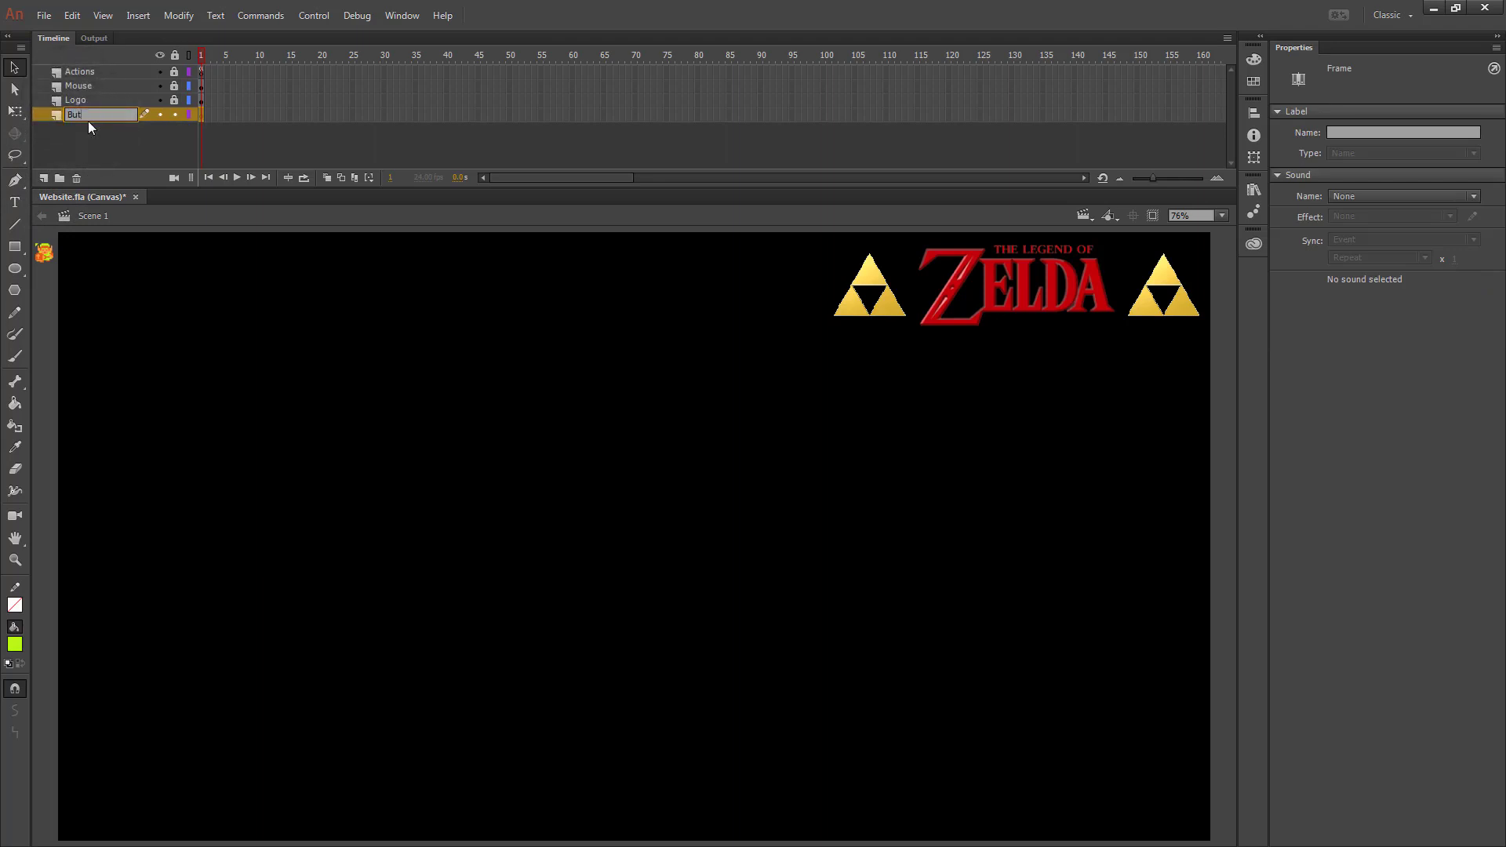
type("tons")
key("Return")
left_click(253, 330)
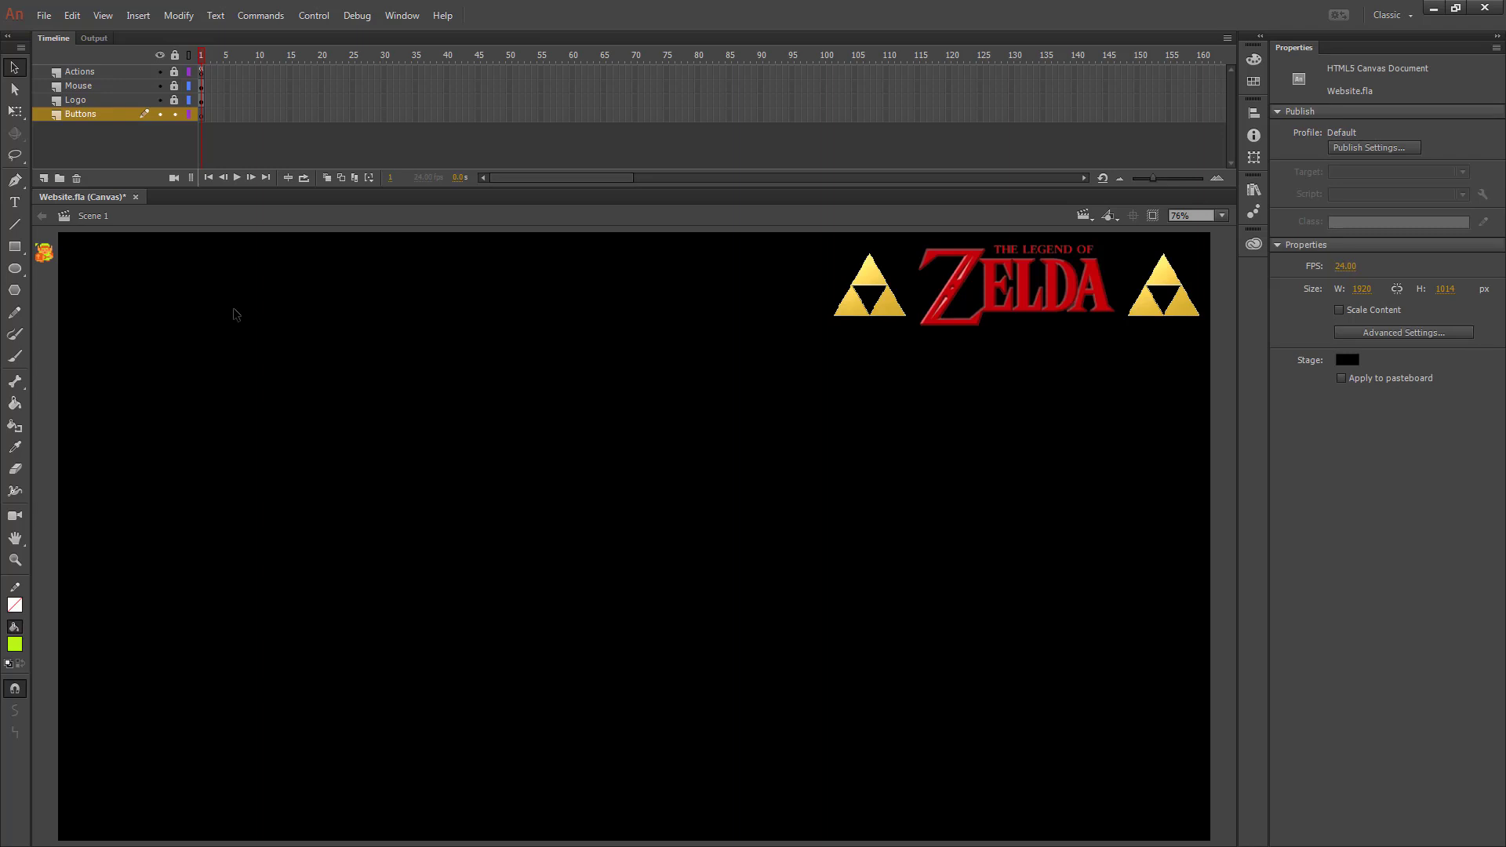
Step: Draw two wide rectangles with a small upright one between them on the stage's left side, filled with gold sampled from the logo's triangles
left_click(14, 247)
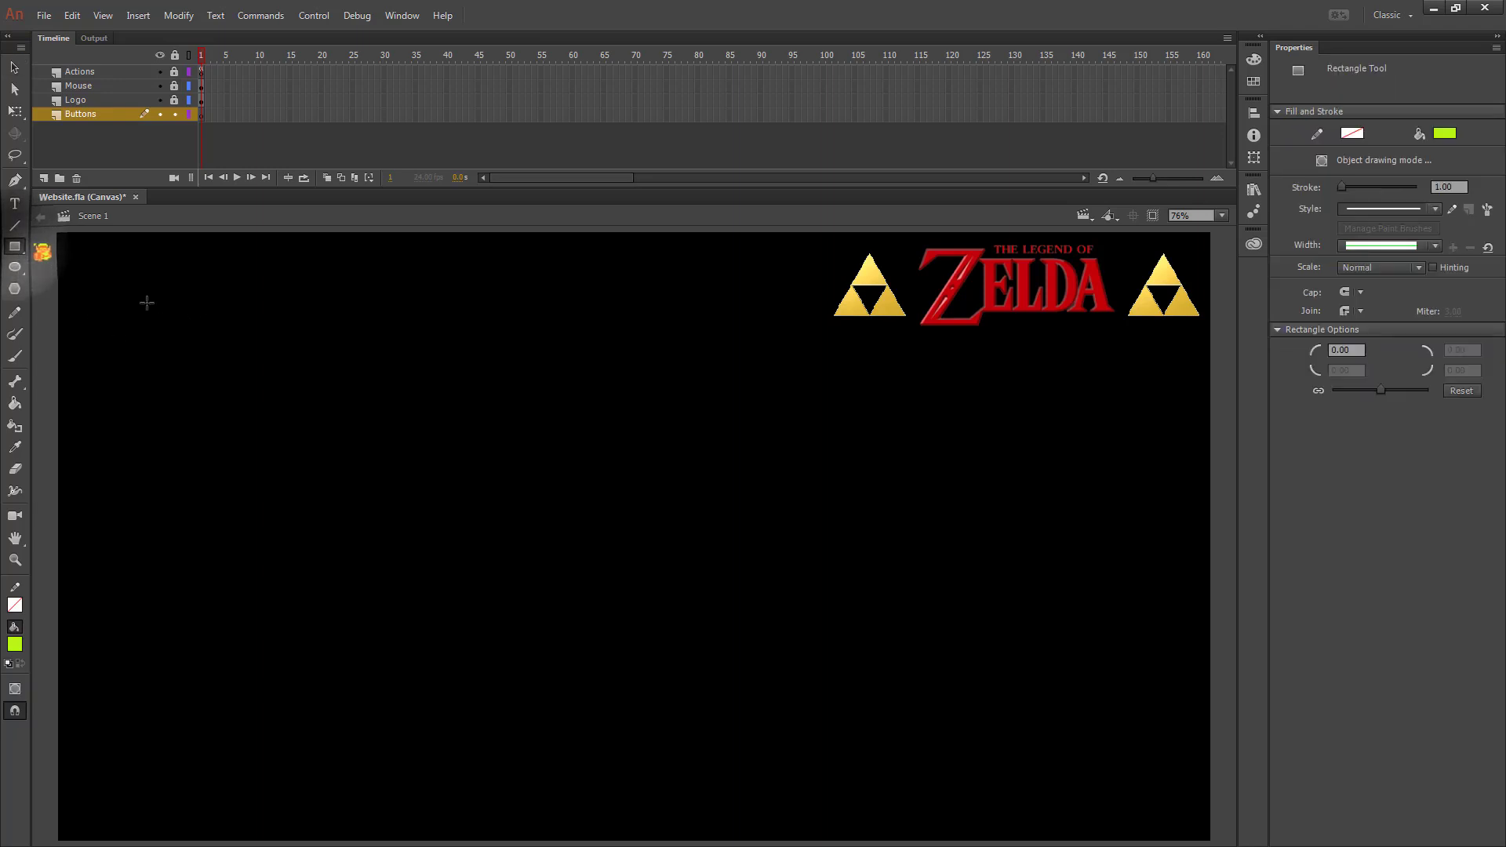
left_click(1450, 133)
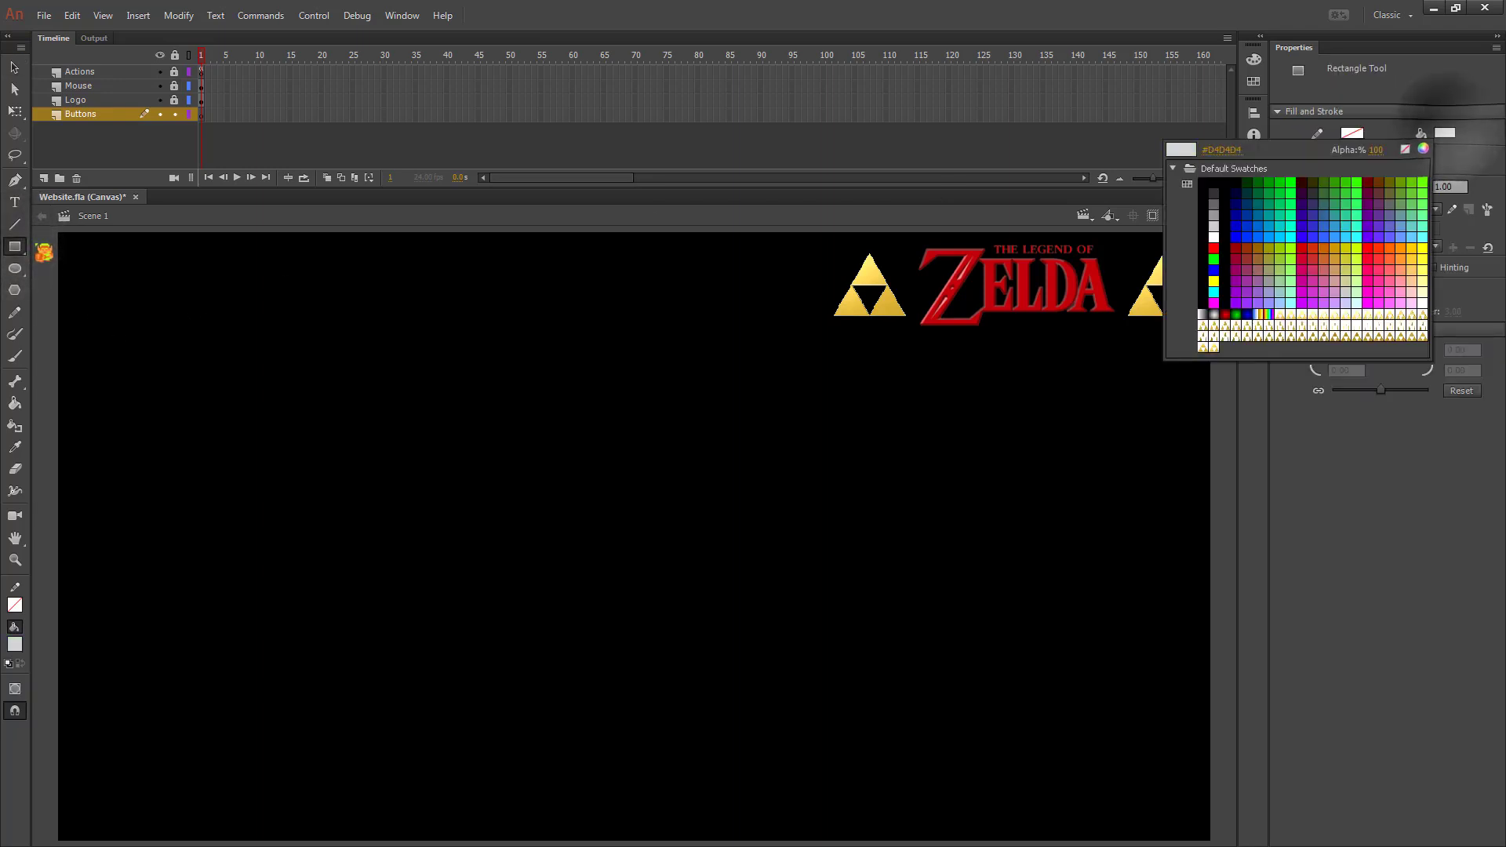
left_click(1426, 148)
left_click(1445, 134)
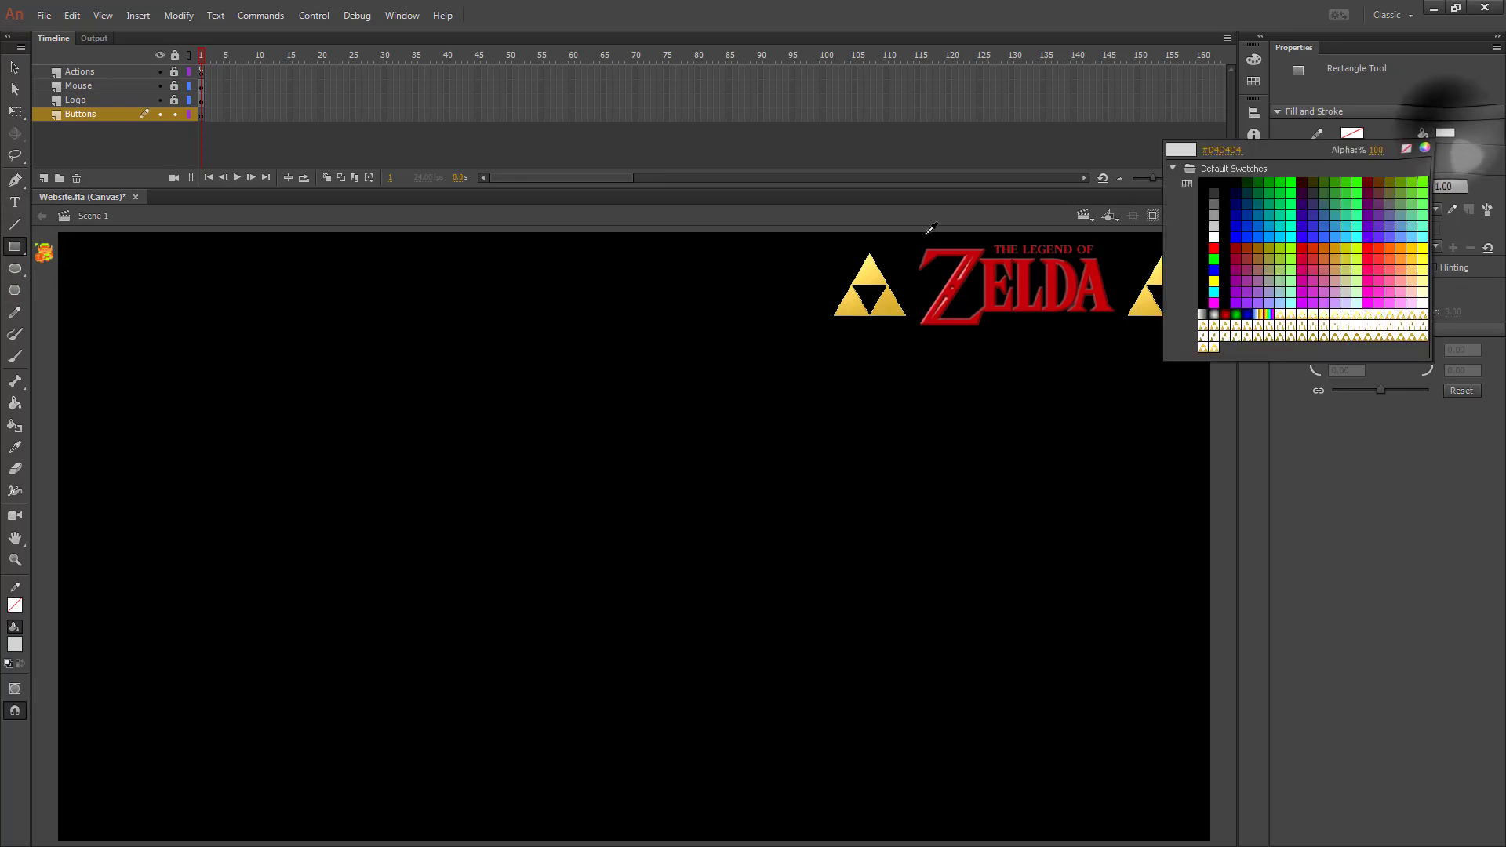
left_click(1461, 161)
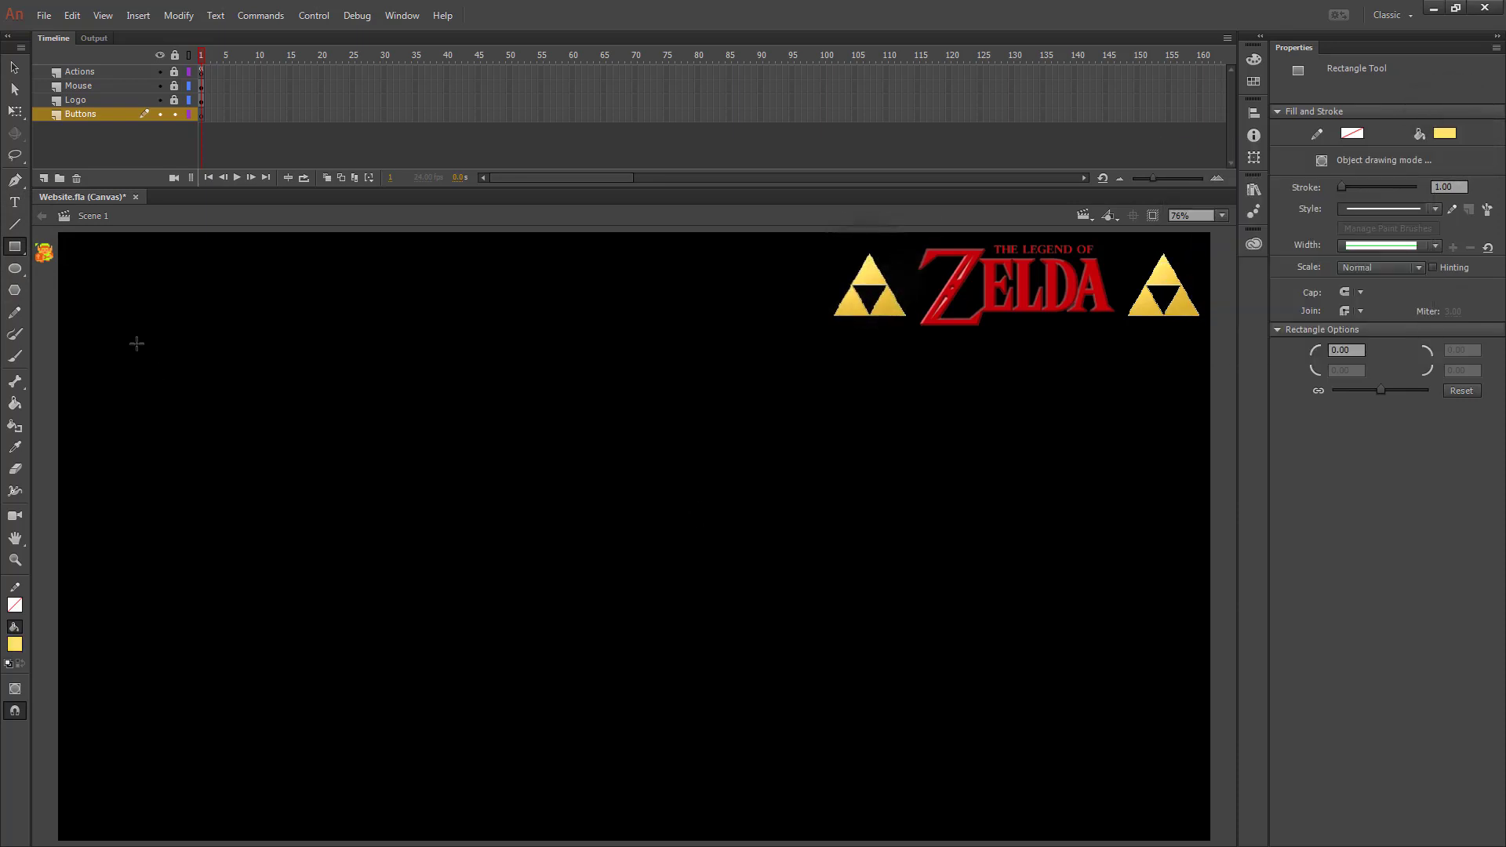
mouse_move(95, 280)
left_mouse_down()
mouse_move(149, 310)
mouse_move(255, 440)
mouse_move(276, 299)
mouse_move(267, 316)
left_mouse_up()
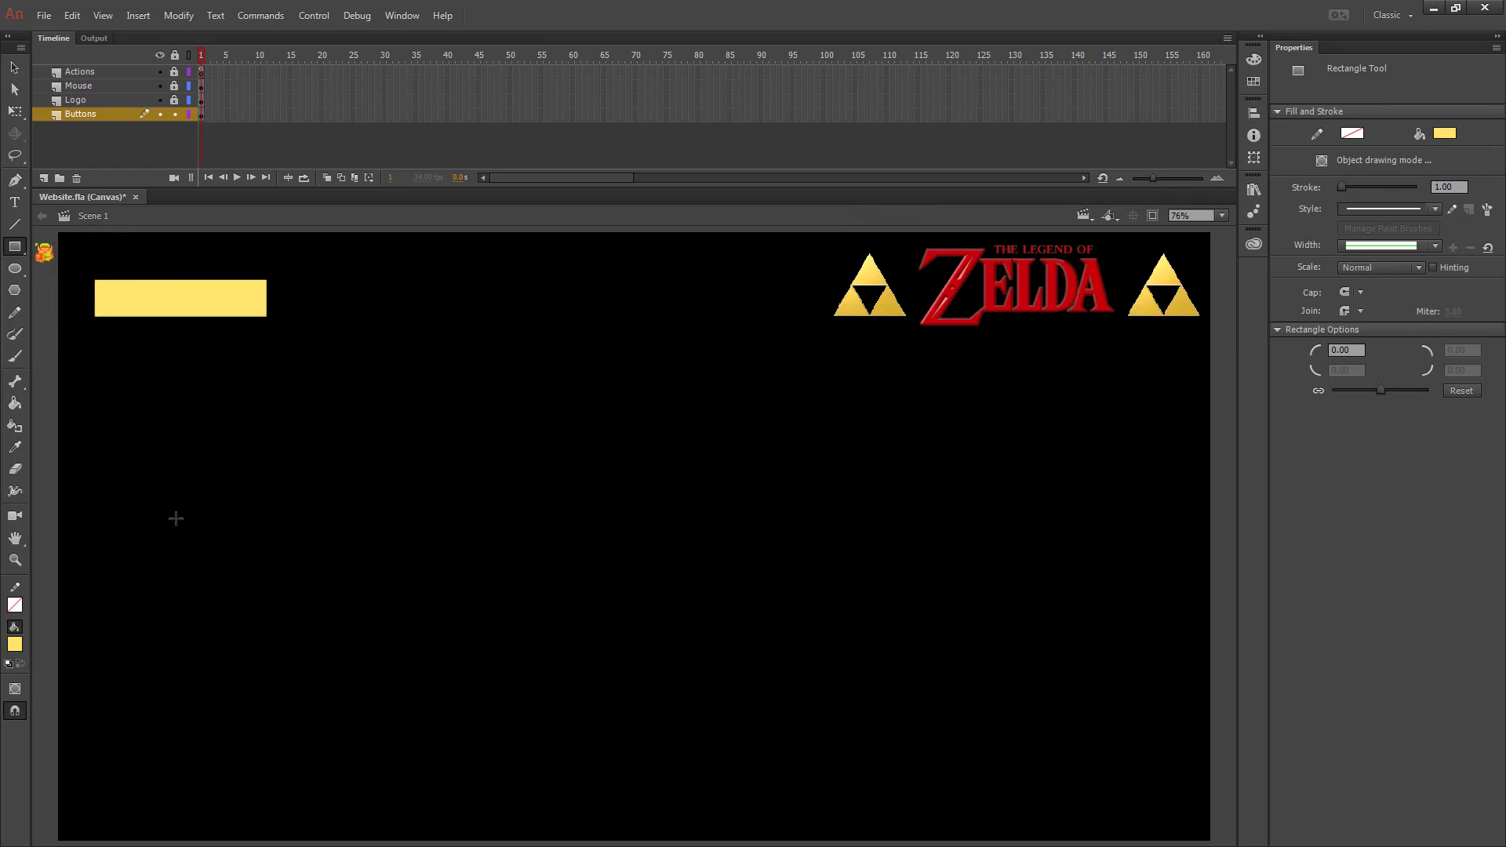
mouse_move(94, 506)
left_mouse_down()
mouse_move(296, 552)
mouse_move(273, 549)
left_mouse_up()
left_click_drag(156, 341, 203, 402)
Step: Reshape the small rectangle into three triangles arranged as a Triforce, and move the lower bar up beneath them
left_click(14, 69)
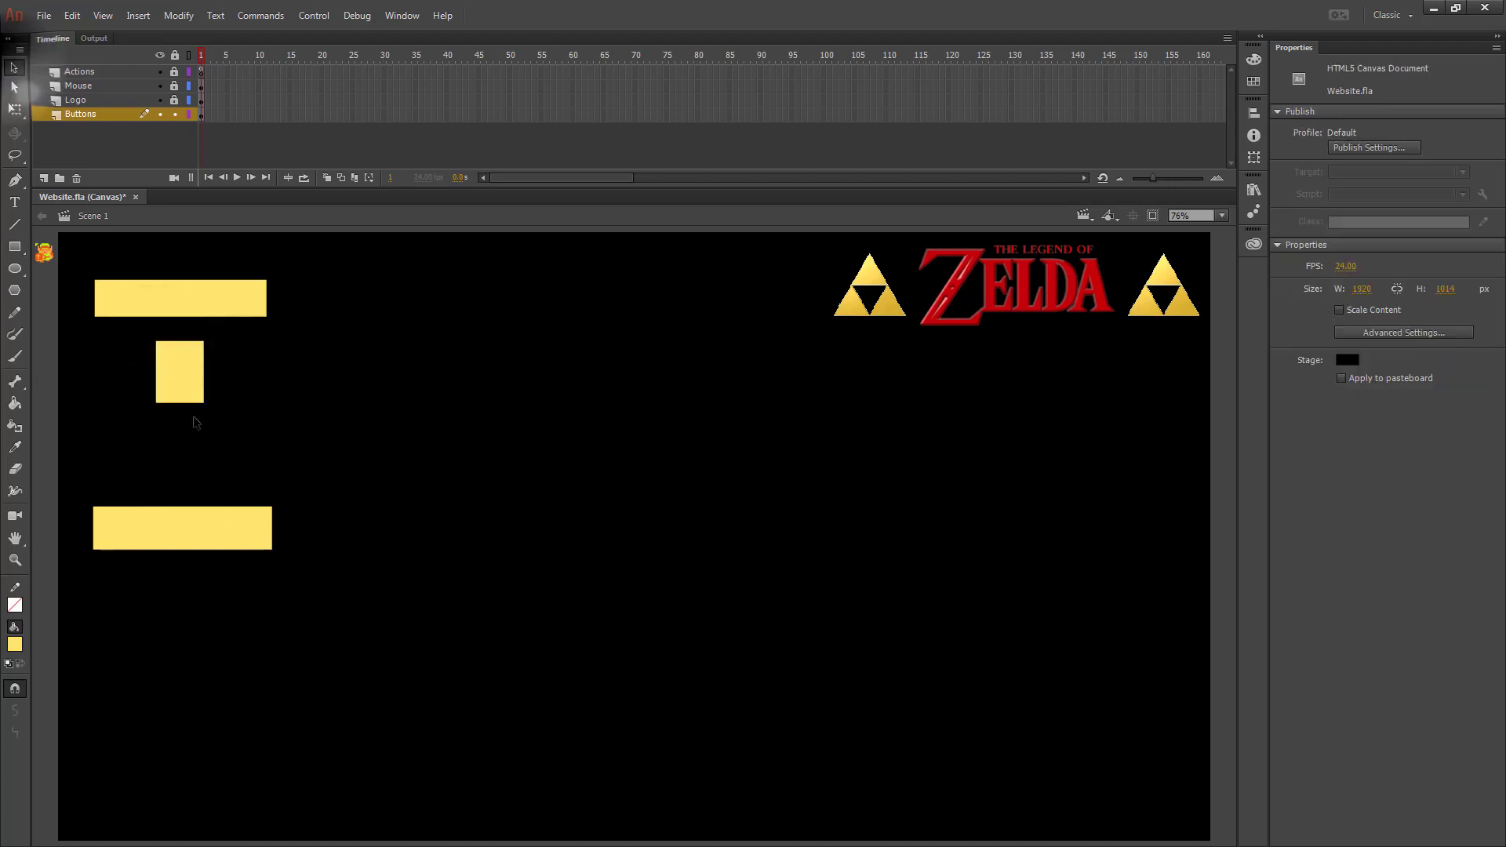
mouse_move(157, 341)
left_mouse_down()
mouse_move(202, 343)
mouse_move(180, 343)
left_mouse_up()
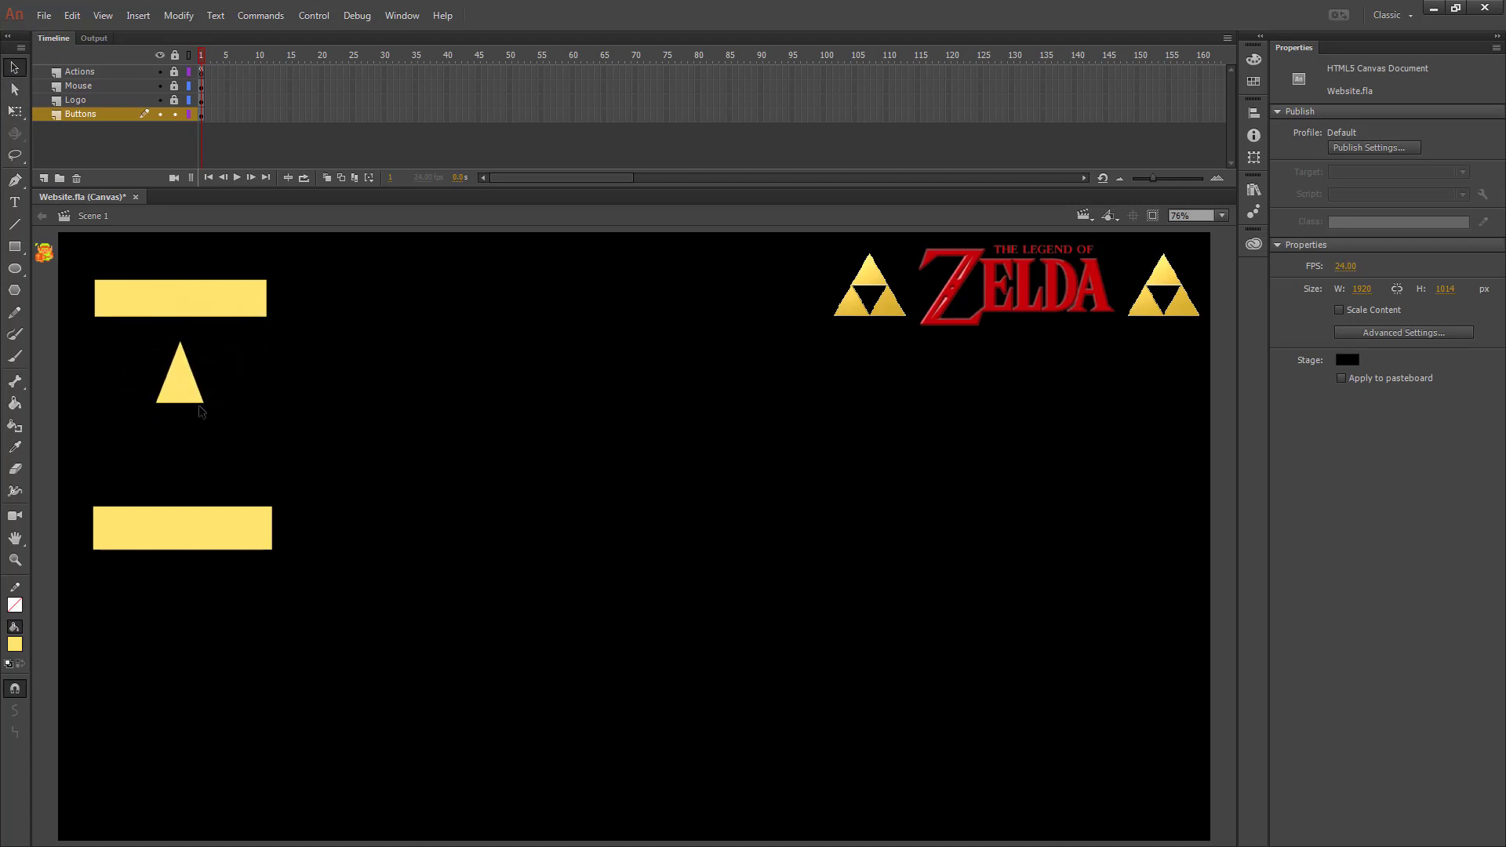
left_click_drag(203, 402, 217, 402)
left_click_drag(180, 344, 238, 432)
left_click(187, 368)
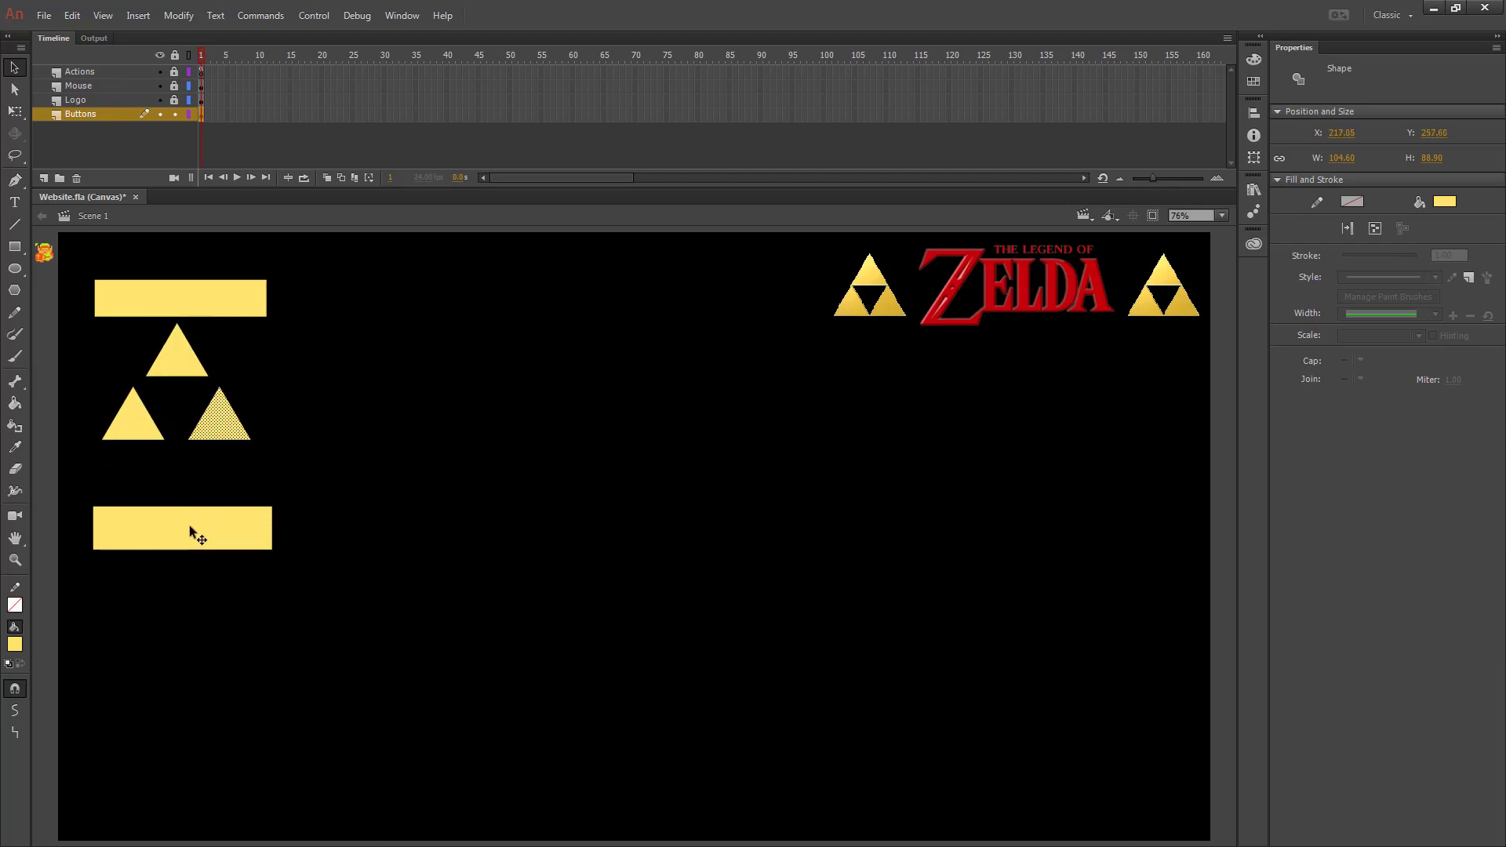
left_click_drag(191, 528, 193, 489)
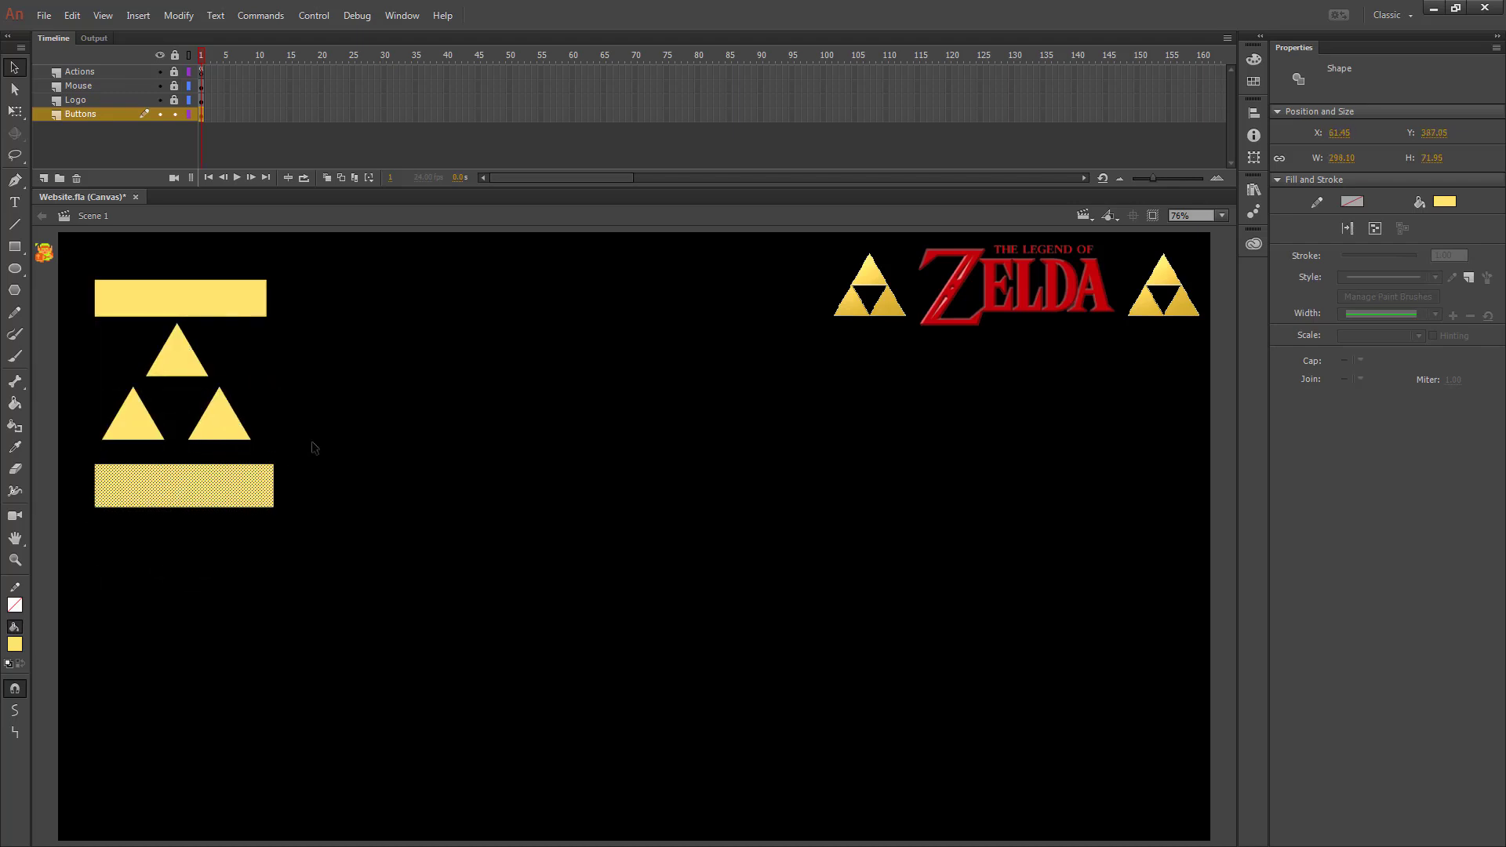
left_click(339, 455)
Step: Enlarge all the gold button shapes together to about 430 by 547 px and reposition them in the stage's upper-left corner
left_click_drag(77, 259, 358, 579)
left_click(16, 111)
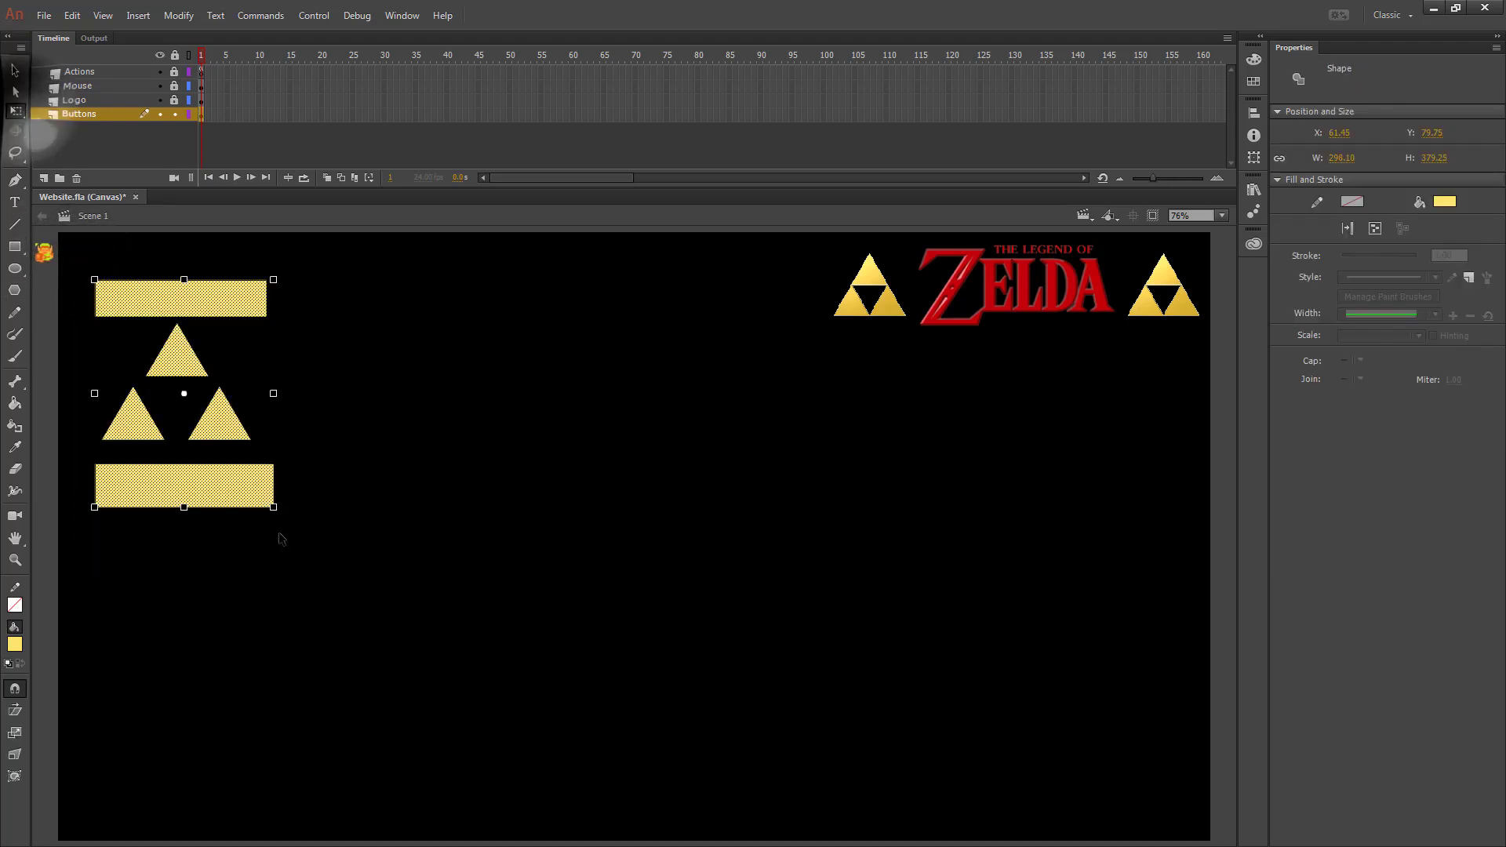
left_click_drag(277, 510, 324, 560)
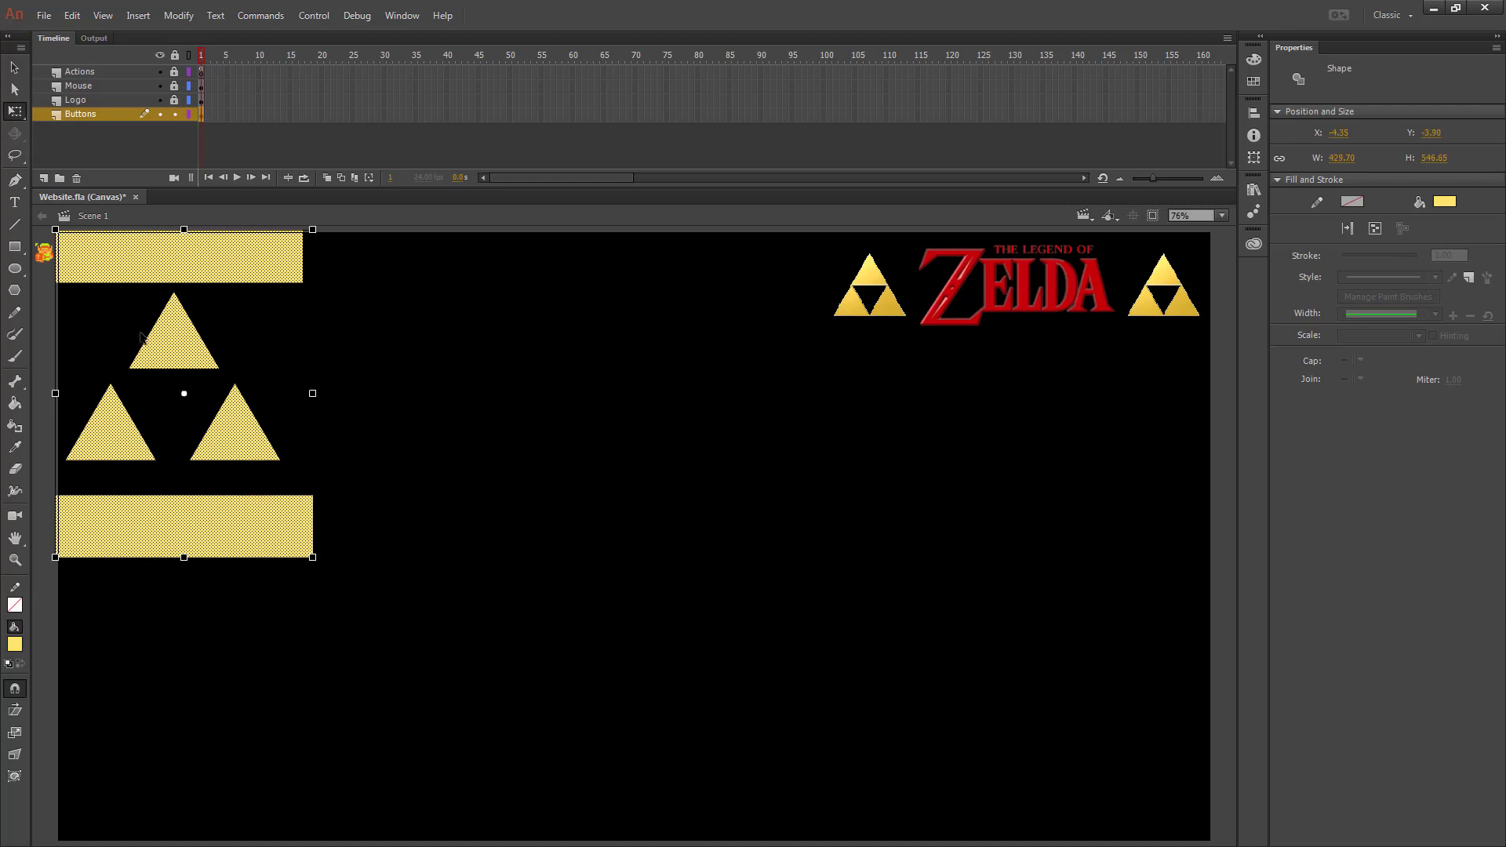
mouse_move(170, 349)
left_mouse_down()
mouse_move(202, 400)
mouse_move(186, 364)
left_mouse_up()
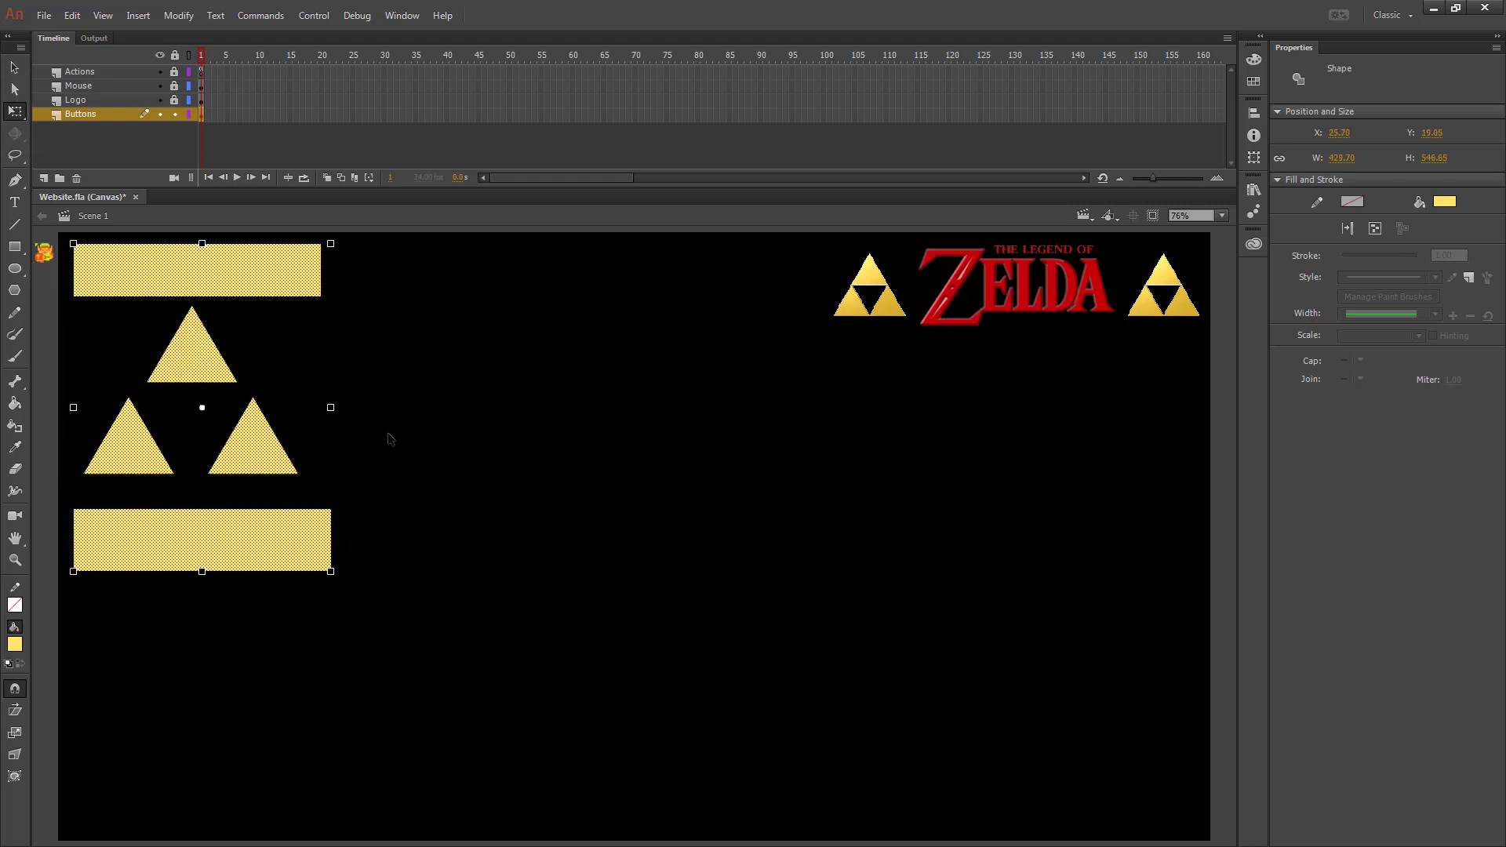
left_click(404, 455)
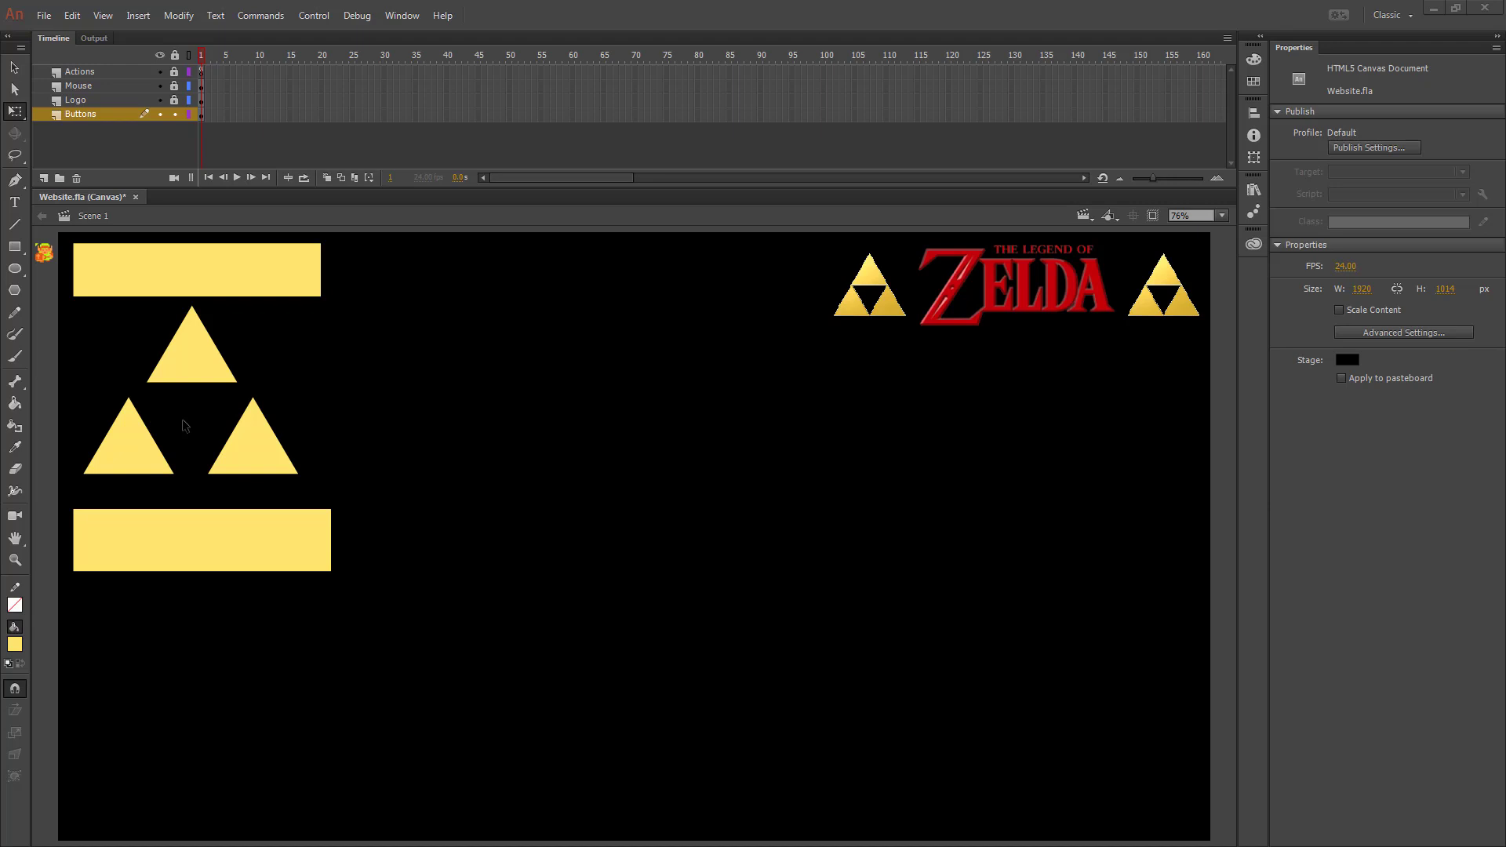
Step: Add a new layer beneath the Buttons layer and name it Pages
left_click(44, 178)
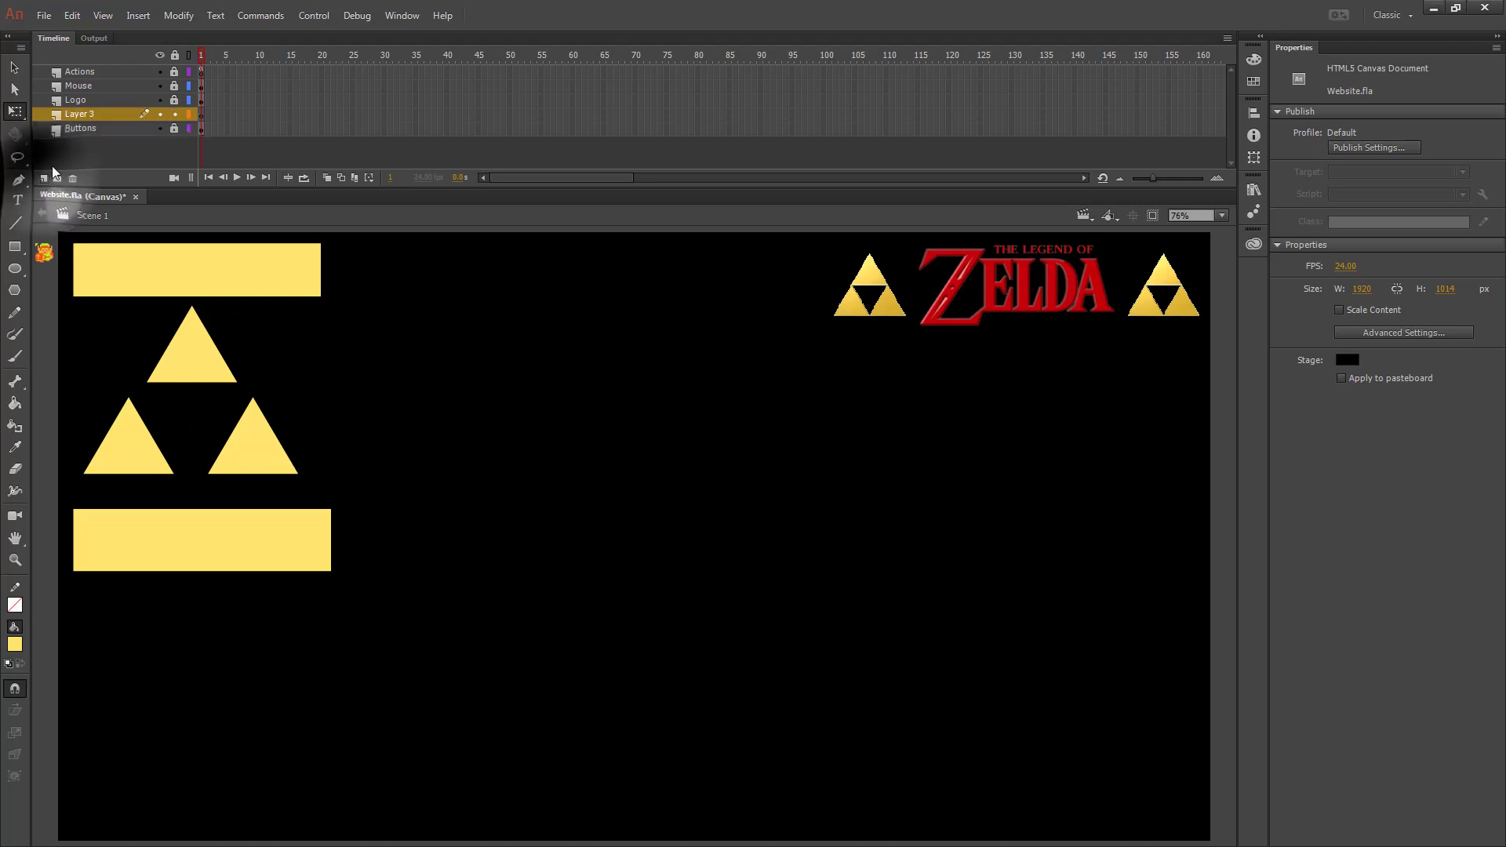
mouse_move(79, 111)
left_mouse_down()
mouse_move(83, 148)
mouse_move(86, 129)
left_mouse_up()
double_click(86, 128)
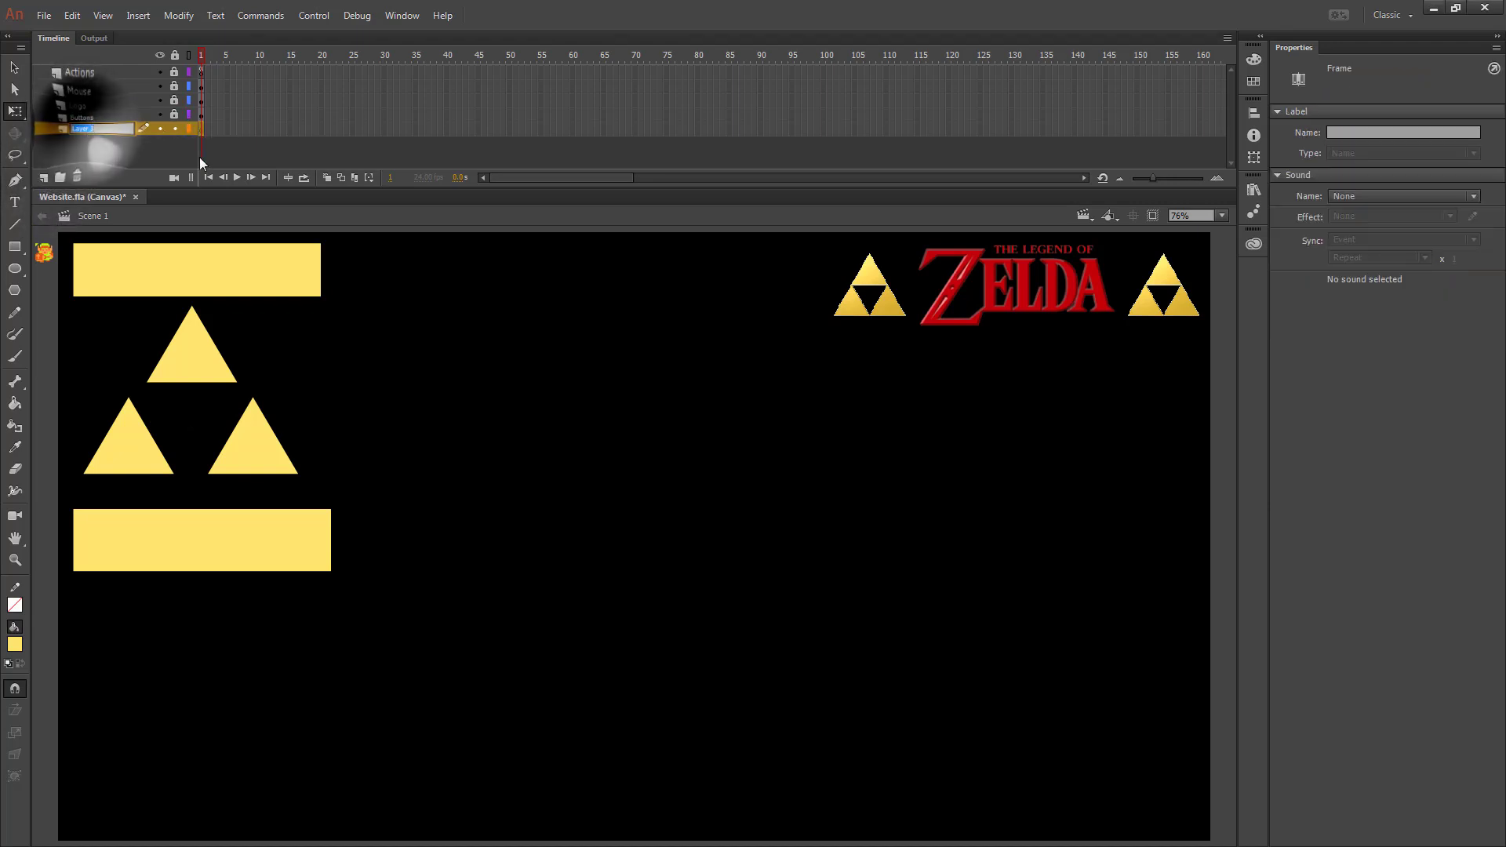
type("Pages")
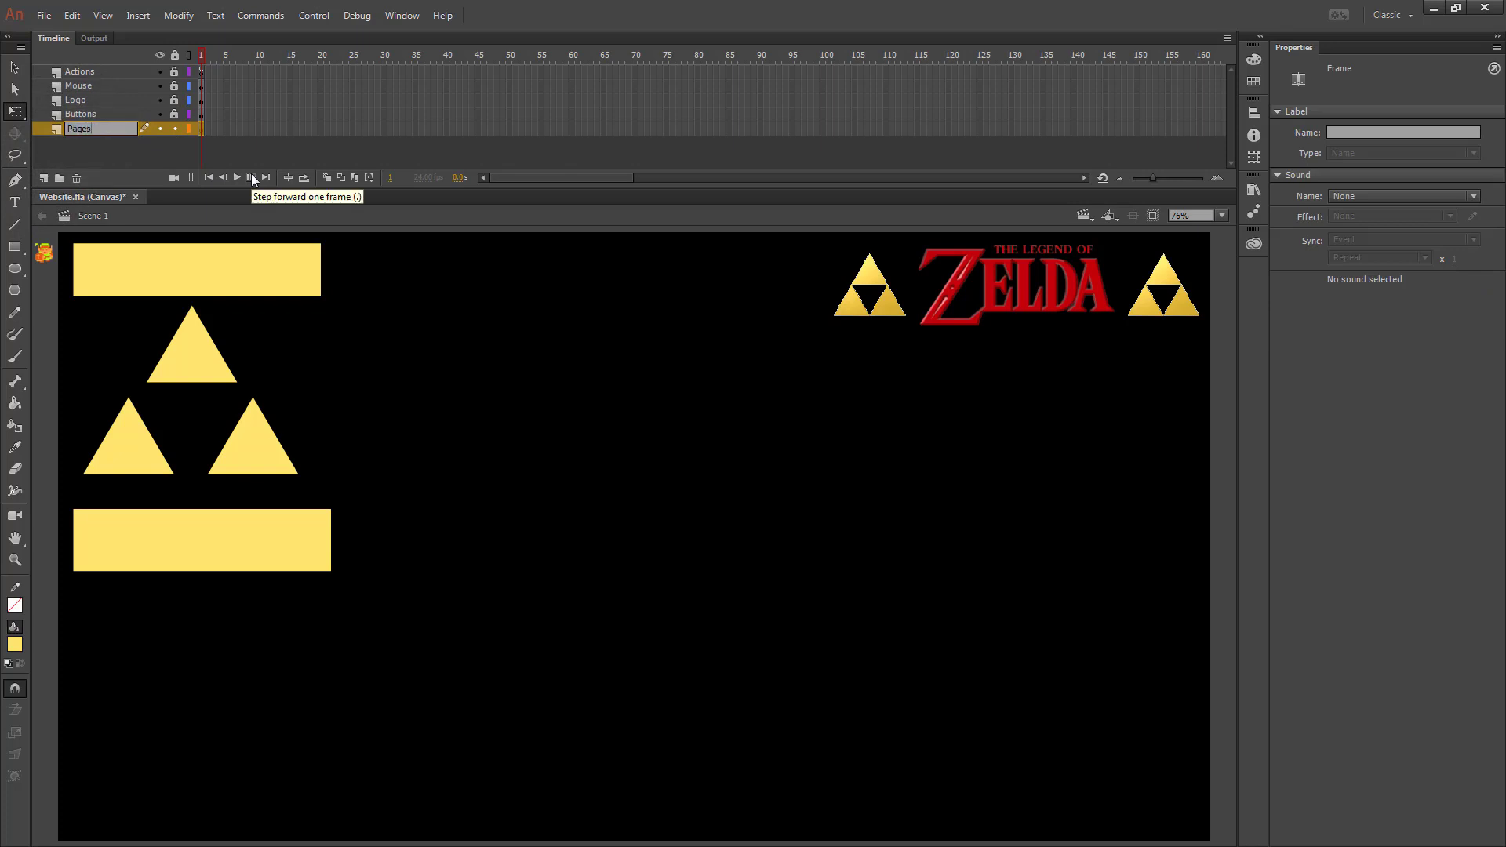
key("Return")
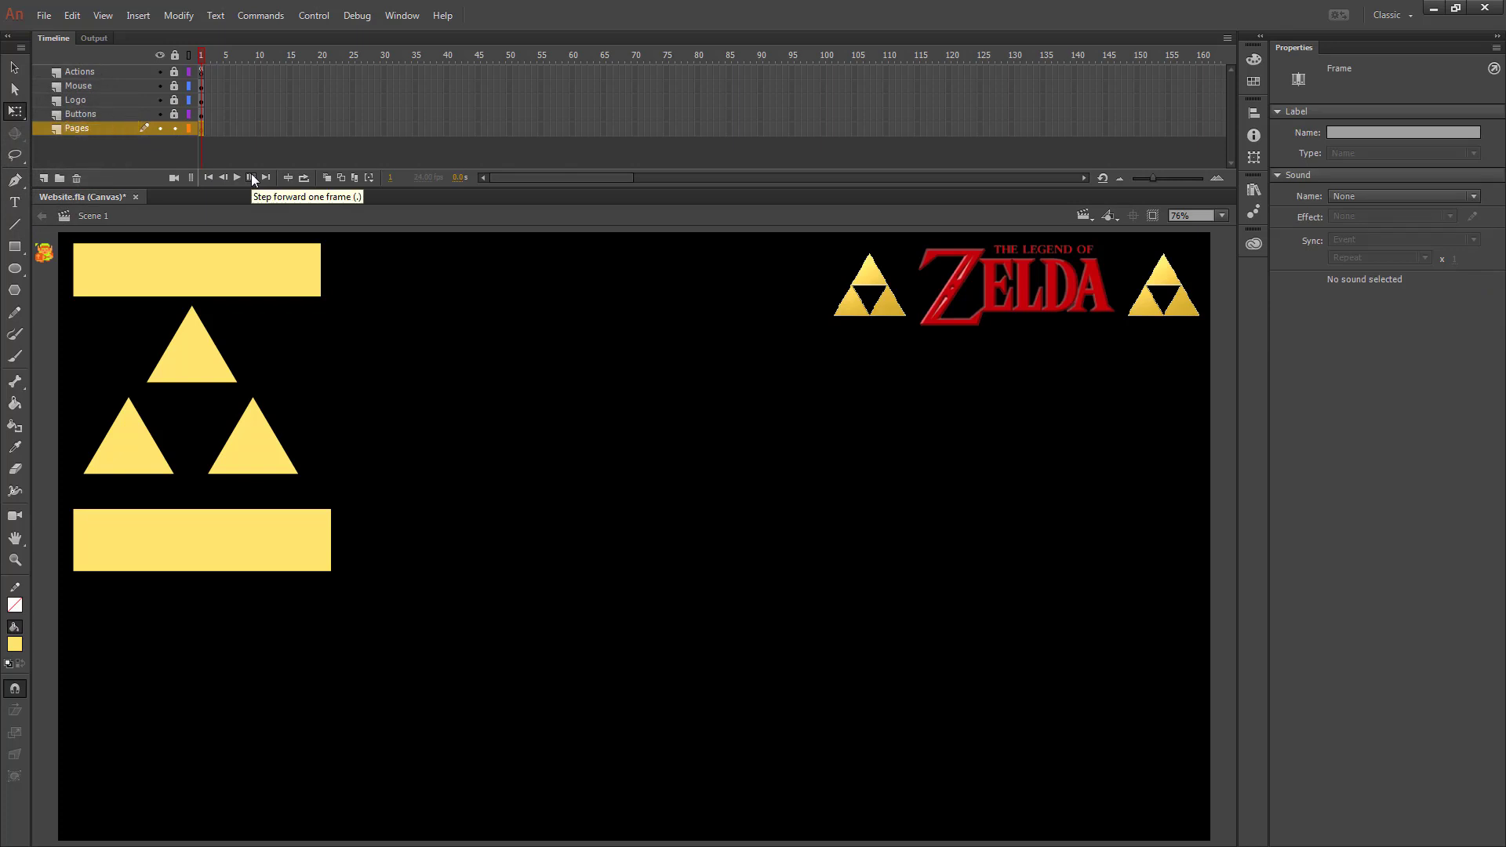
Step: Insert blank keyframes on the Pages layer at frames 11, 21, 31 and 41
left_click(264, 130)
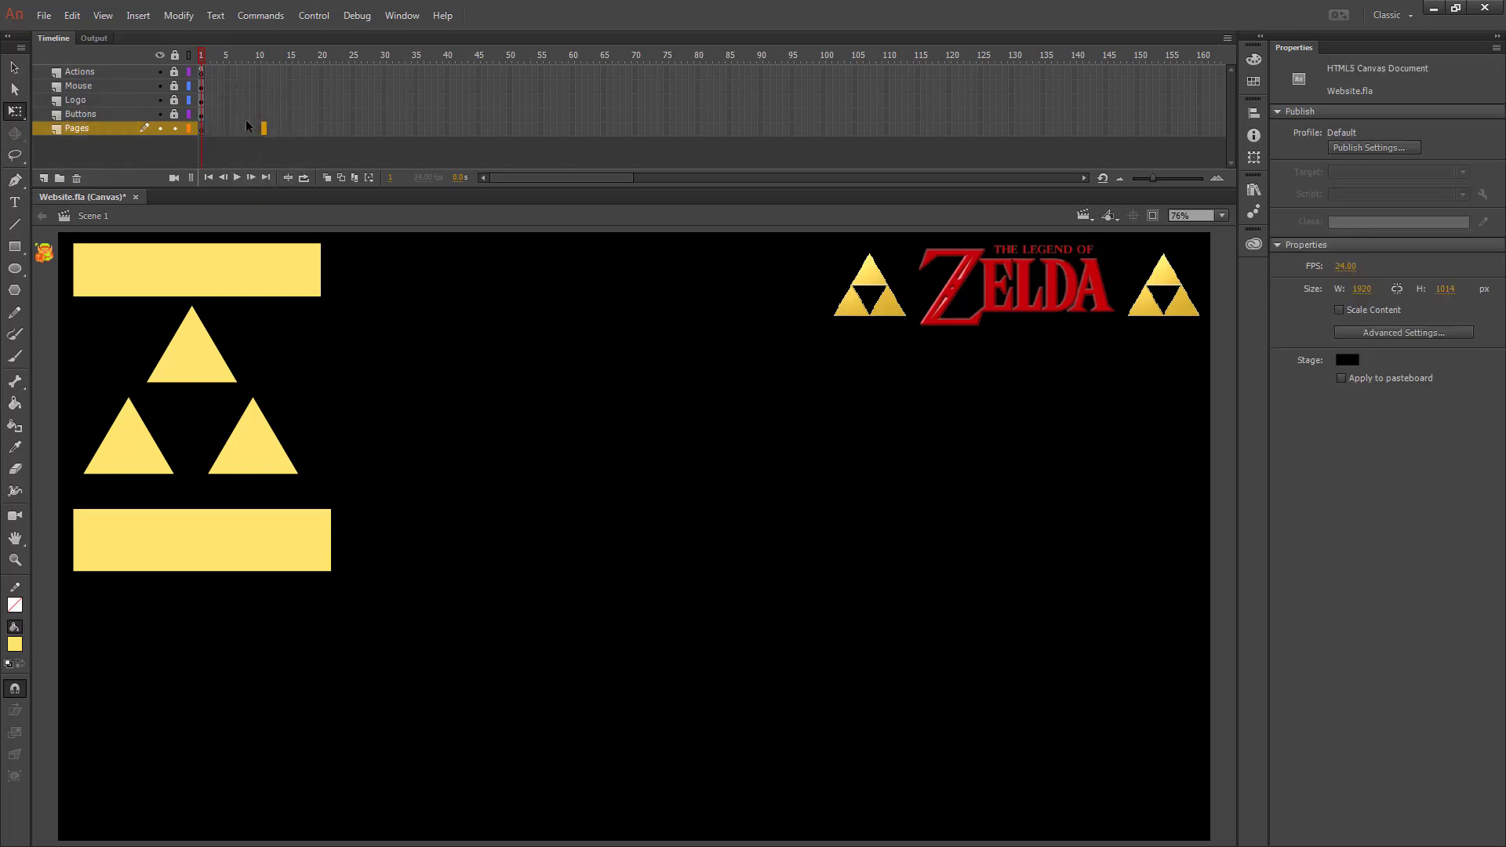
right_click(264, 130)
left_click(335, 273)
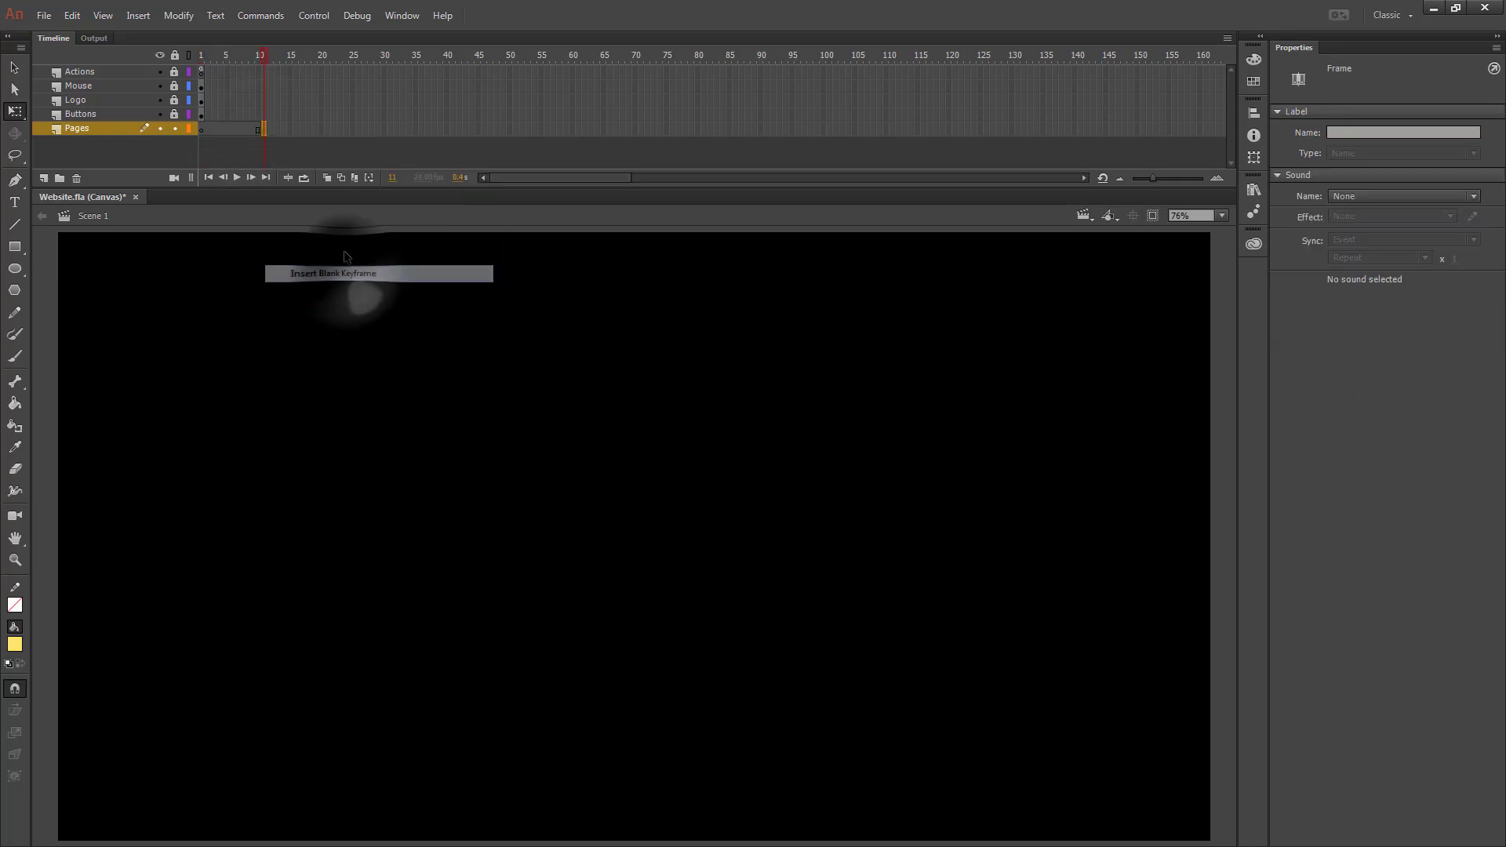
left_click(326, 128)
key("F7")
left_click(387, 130)
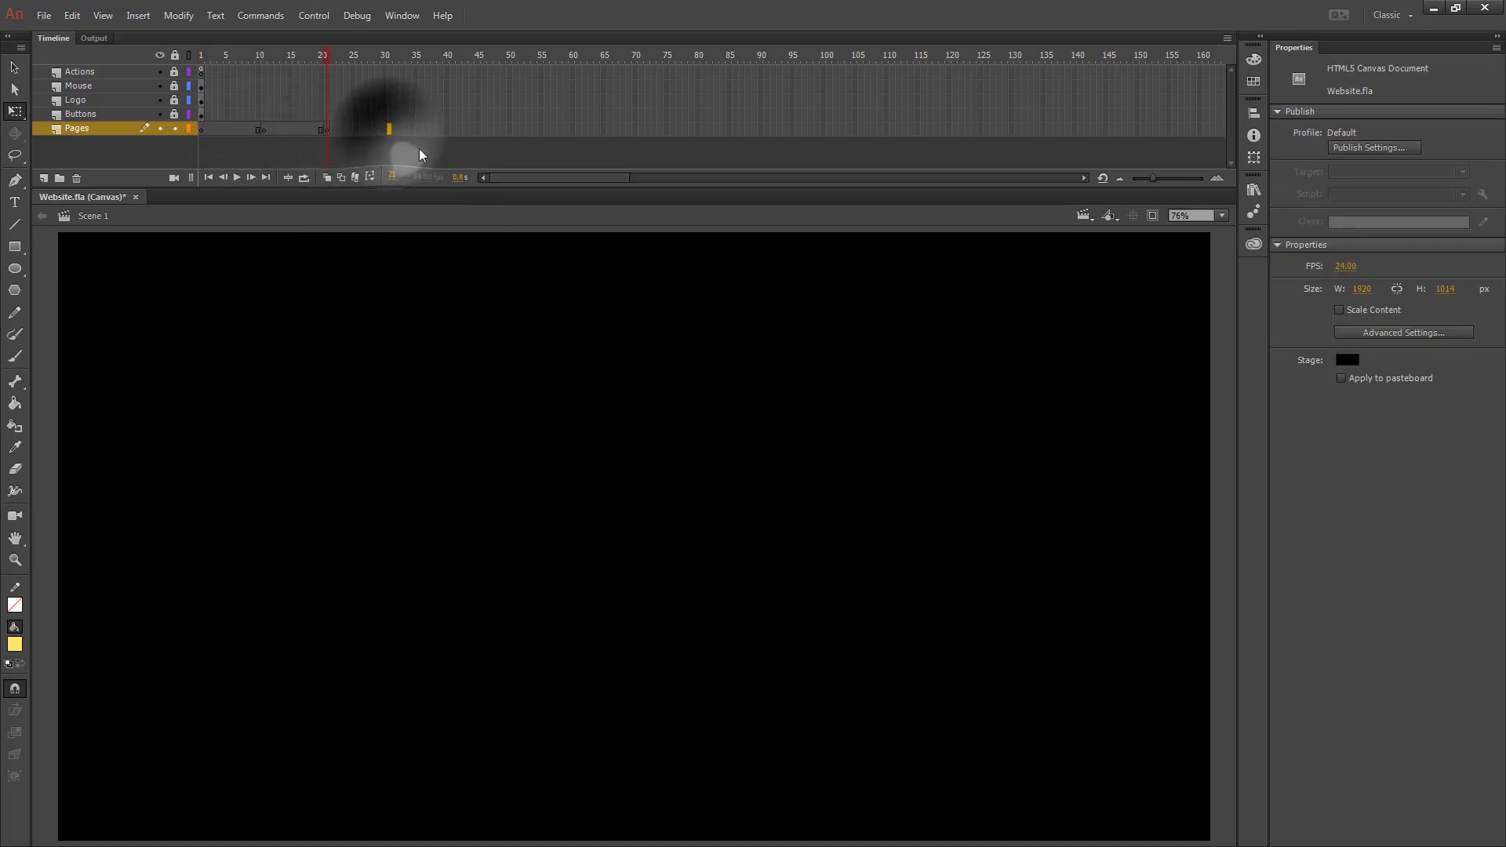
key("F7")
left_click(453, 128)
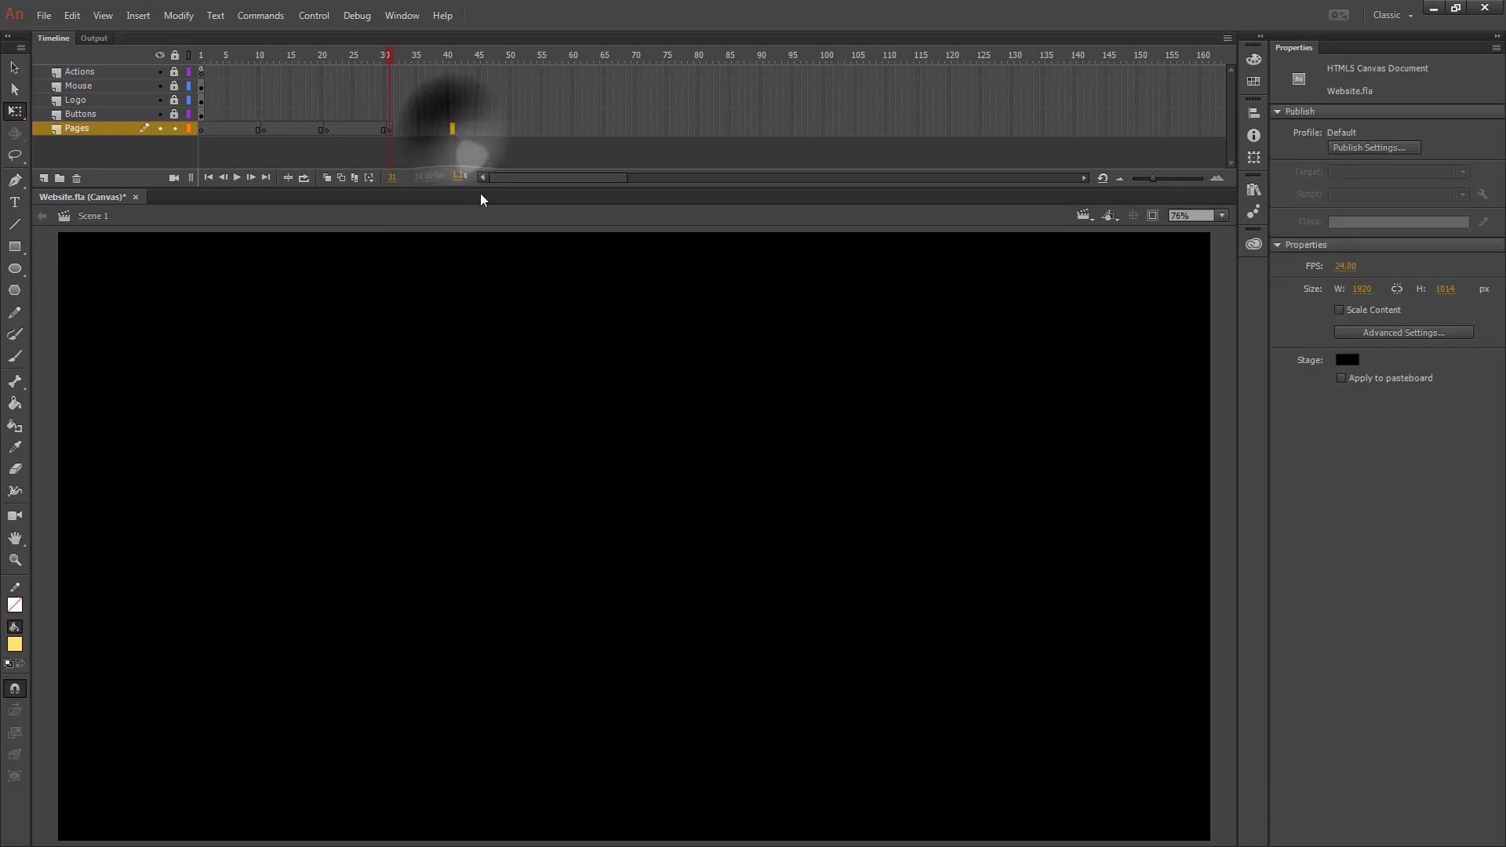
key("F7")
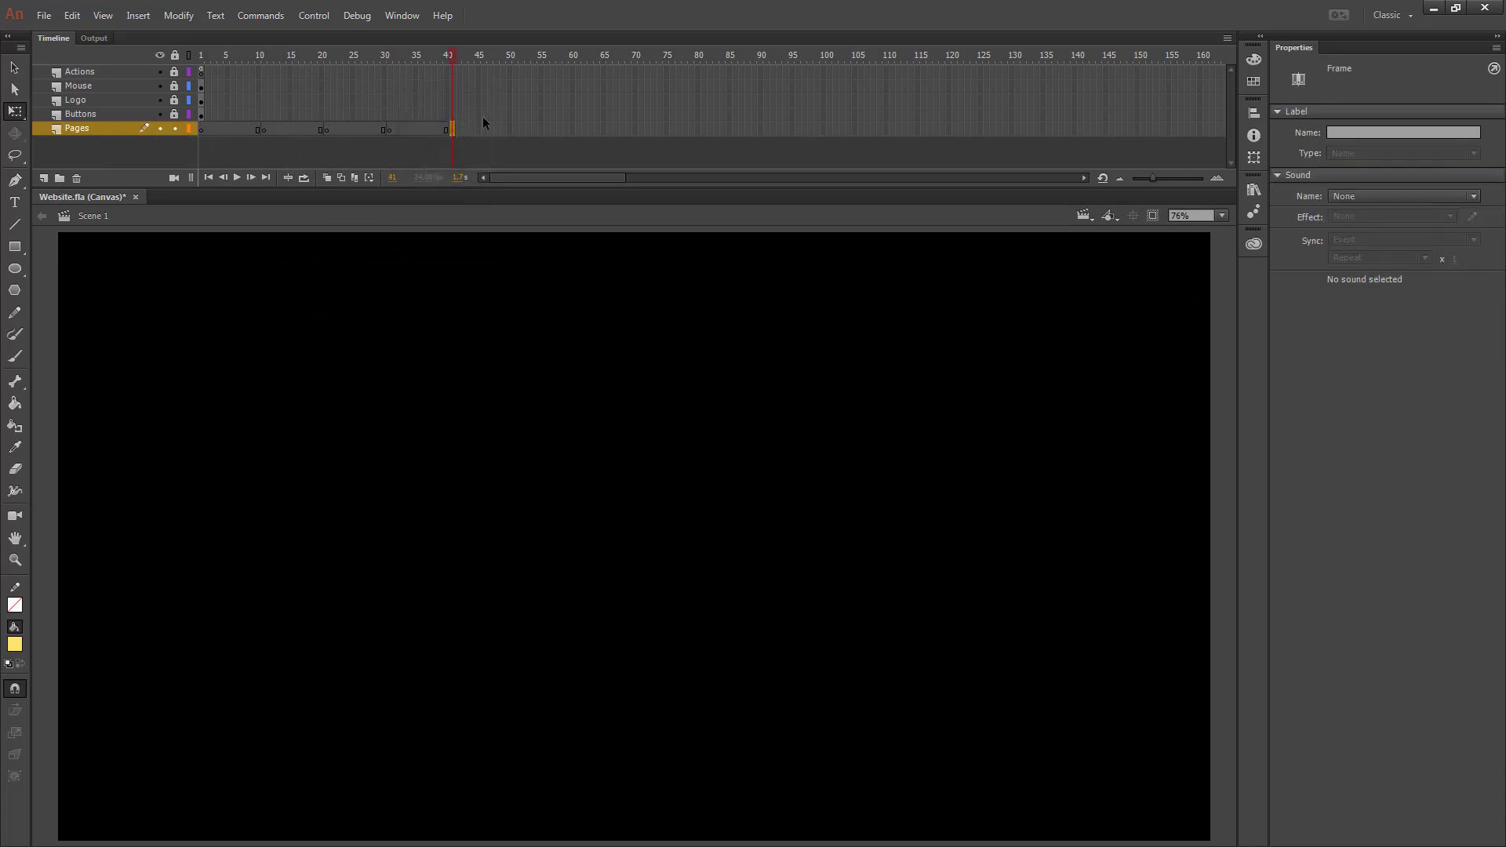
Step: Extend the Pages layer to frame 50 by inserting a regular frame there
left_click(510, 128)
right_click(510, 128)
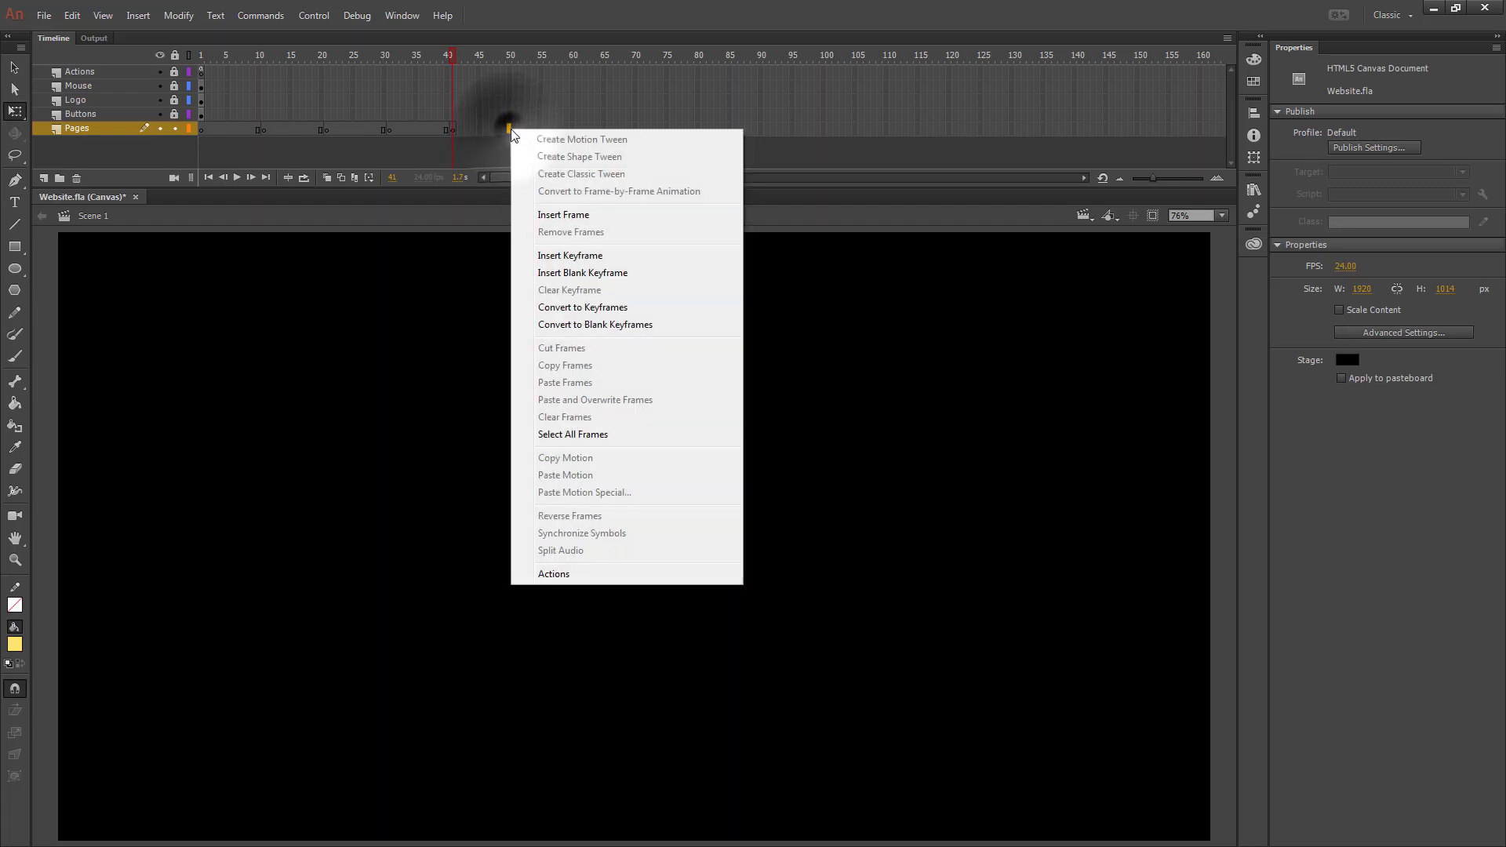
left_click(561, 213)
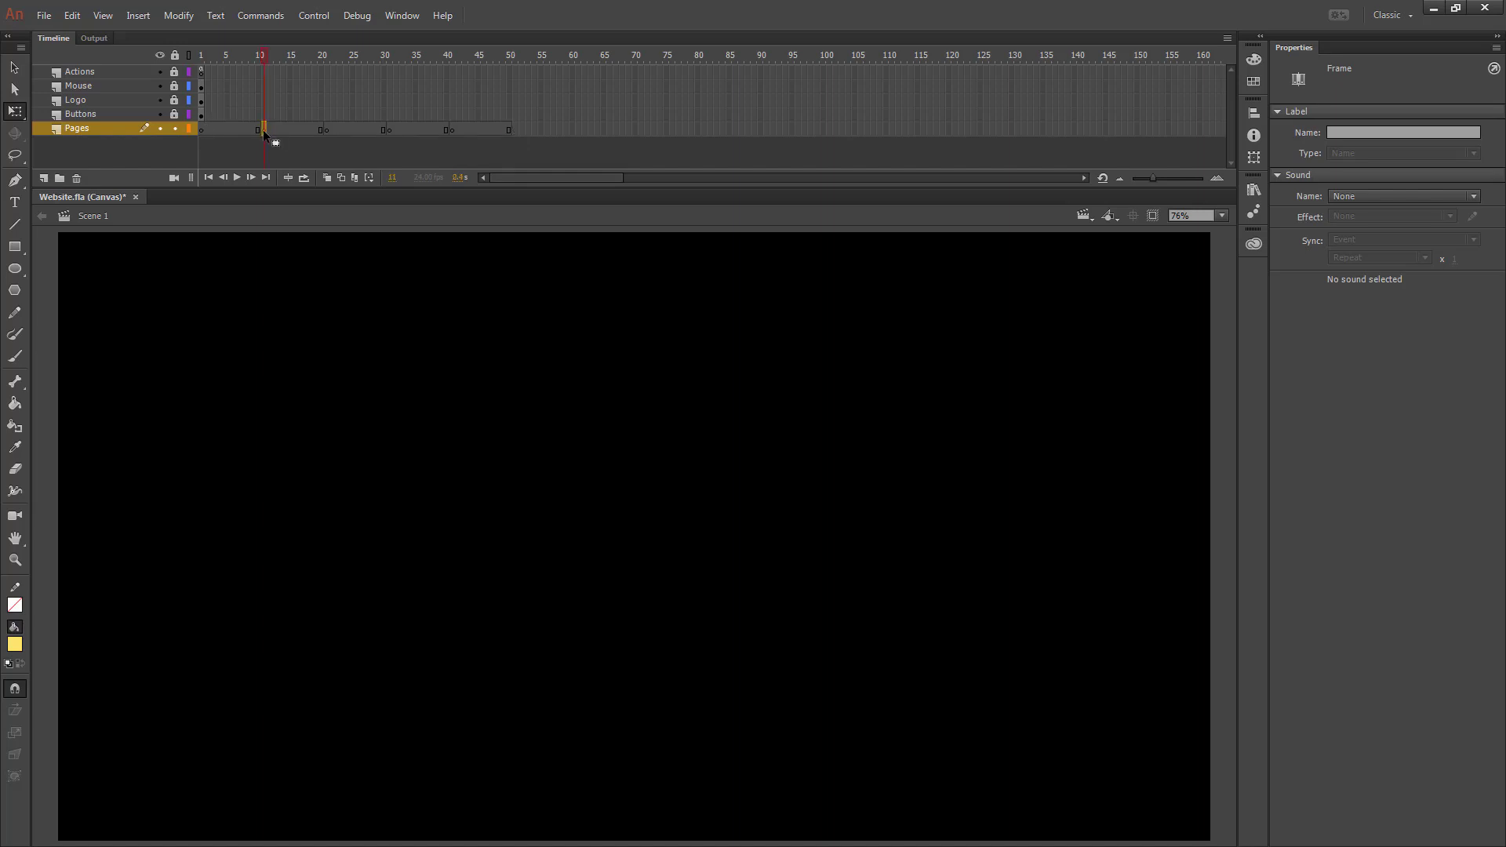
Step: Label the first keyframe on the Pages layer "Home"
left_click(507, 131)
left_click(201, 130)
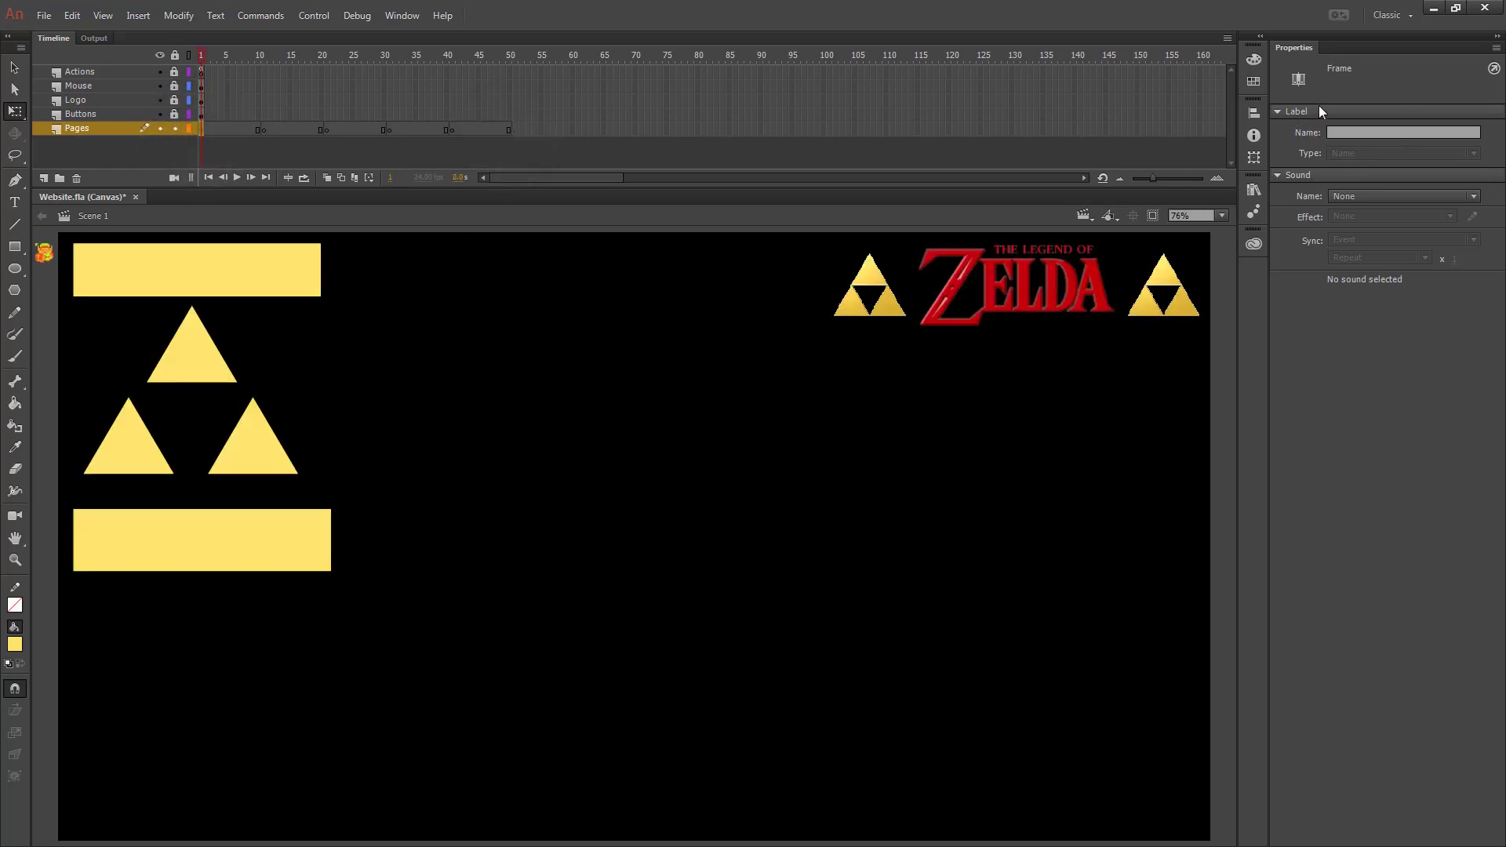
left_click(1350, 132)
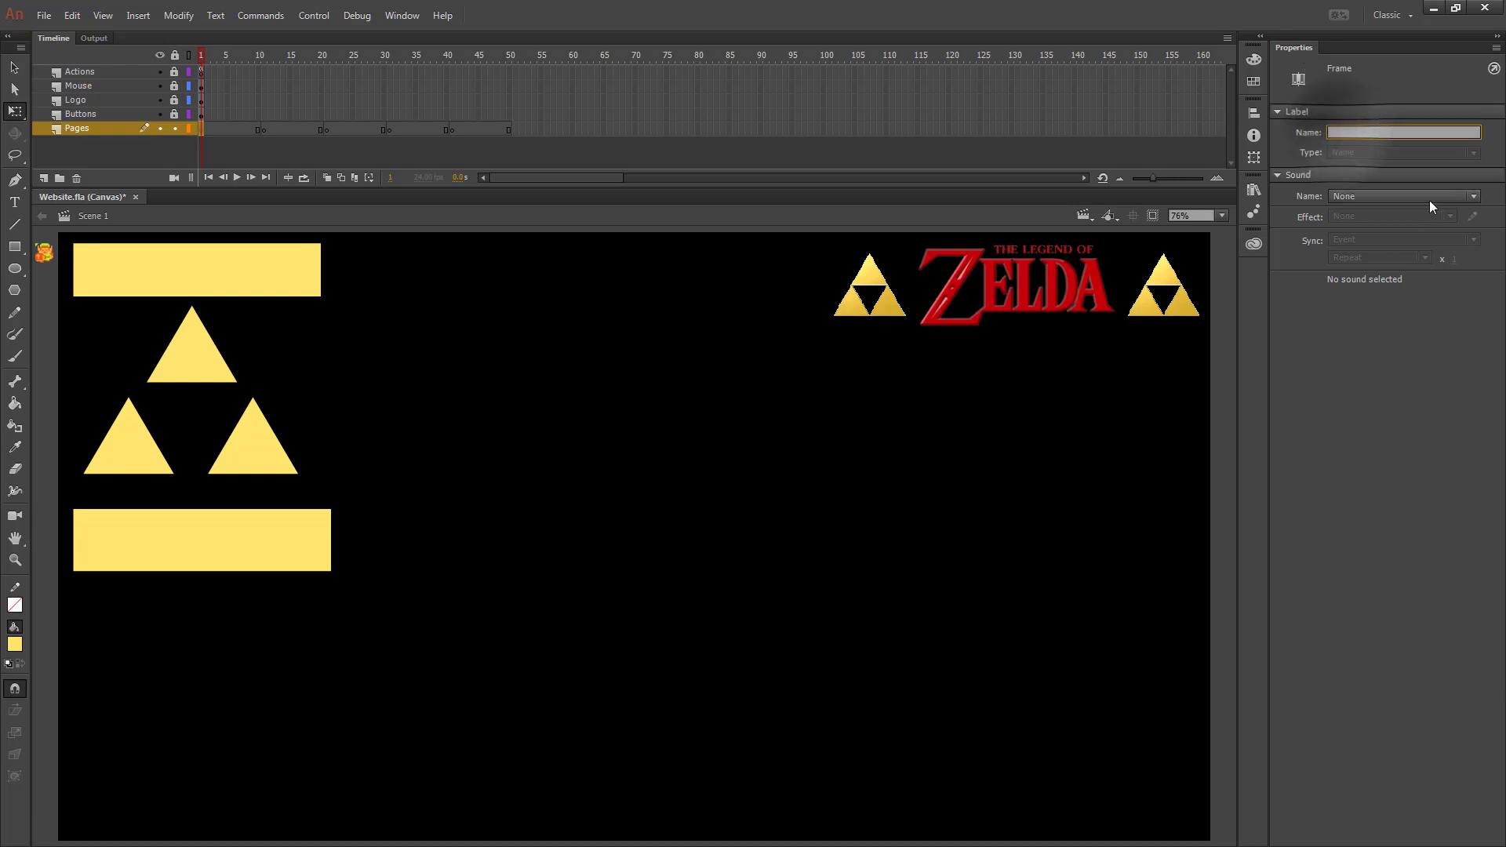
type("Home")
key("Return")
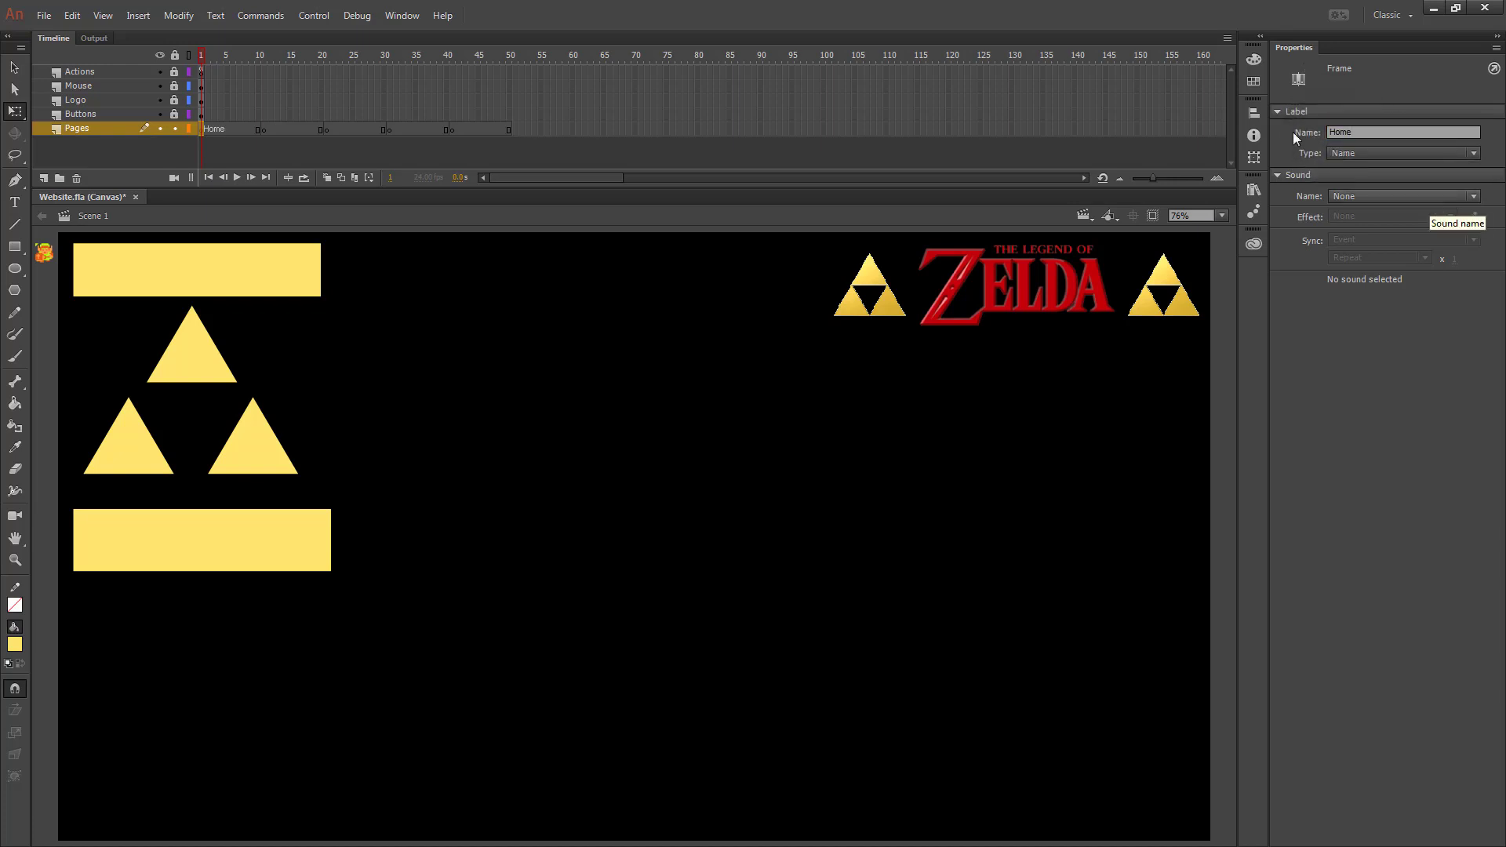
Step: Label the Pages layer keyframe at frame 11 "About" and the one at frame 21 "Courage"
left_click(263, 129)
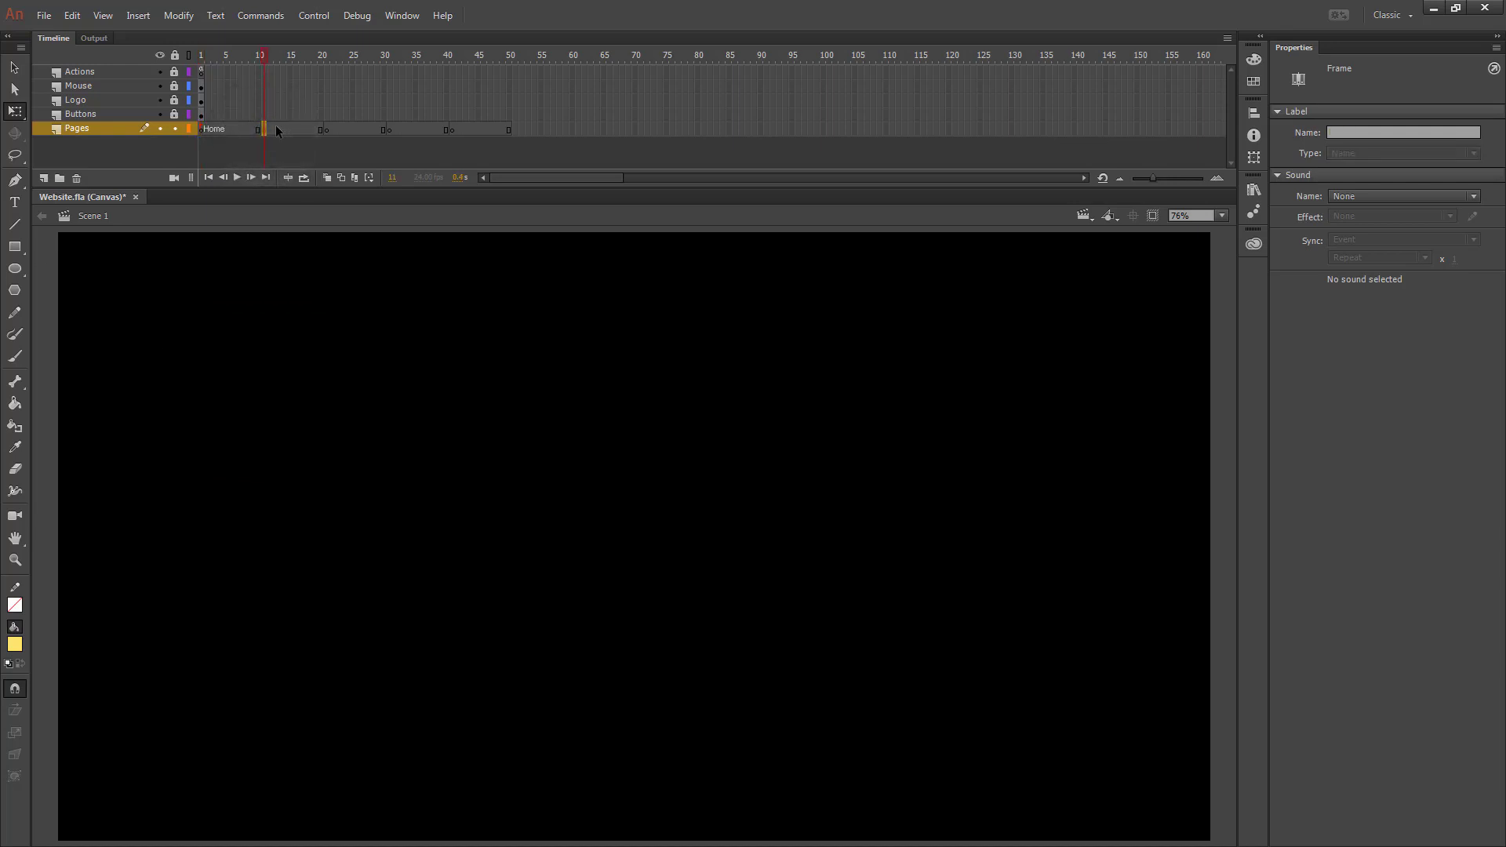
left_click(1401, 131)
type("About")
key("Return")
left_click(326, 129)
type("Courage")
key("Return")
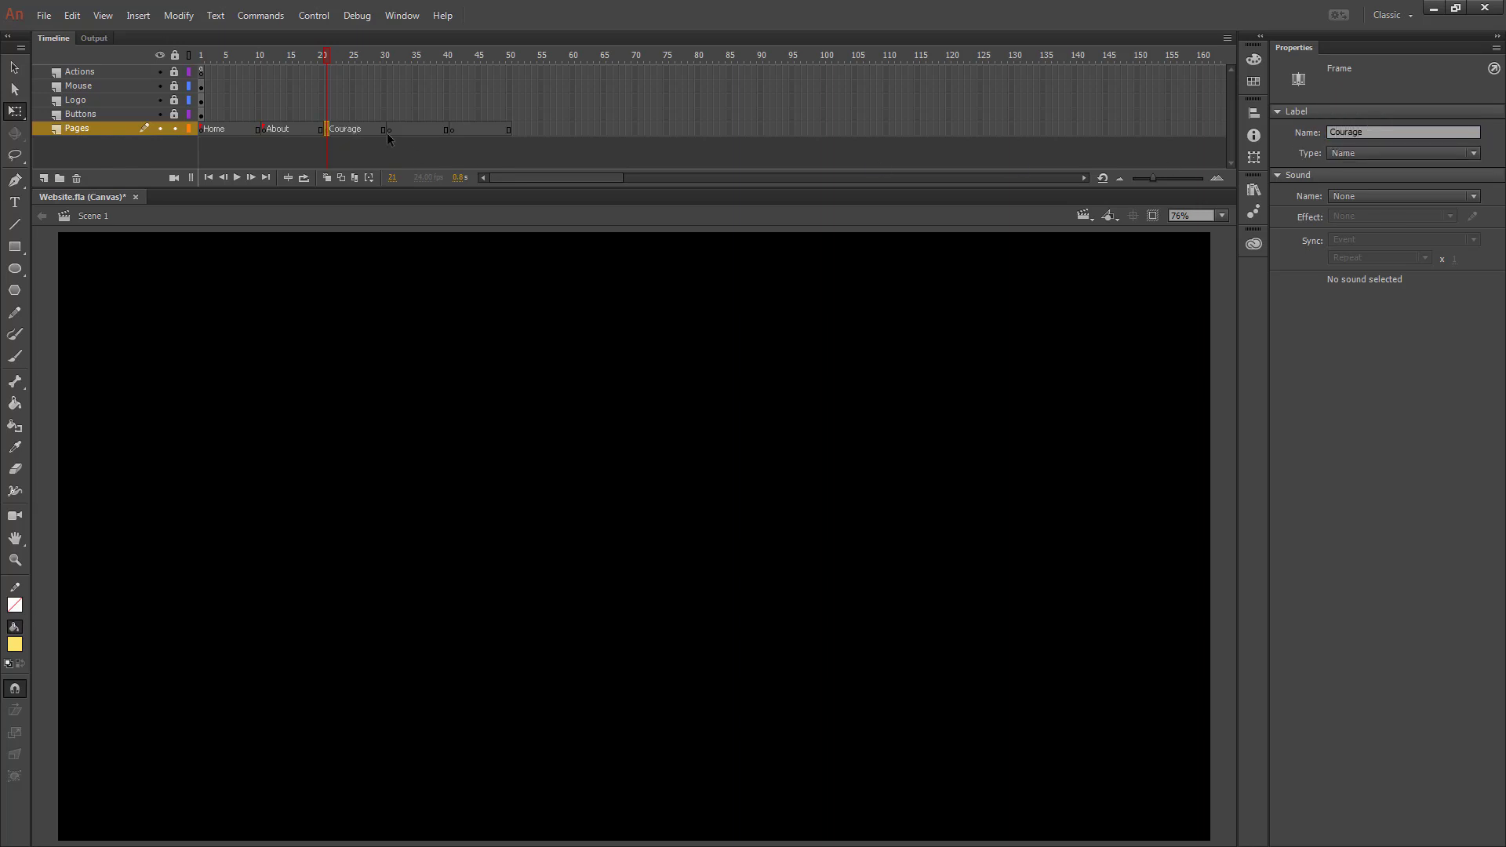
Step: Label the Pages layer keyframe at frame 31 "Wisdom" and the one at frame 41 "Power"
left_click(389, 131)
left_click(1396, 130)
type("Wisdom")
key("Return")
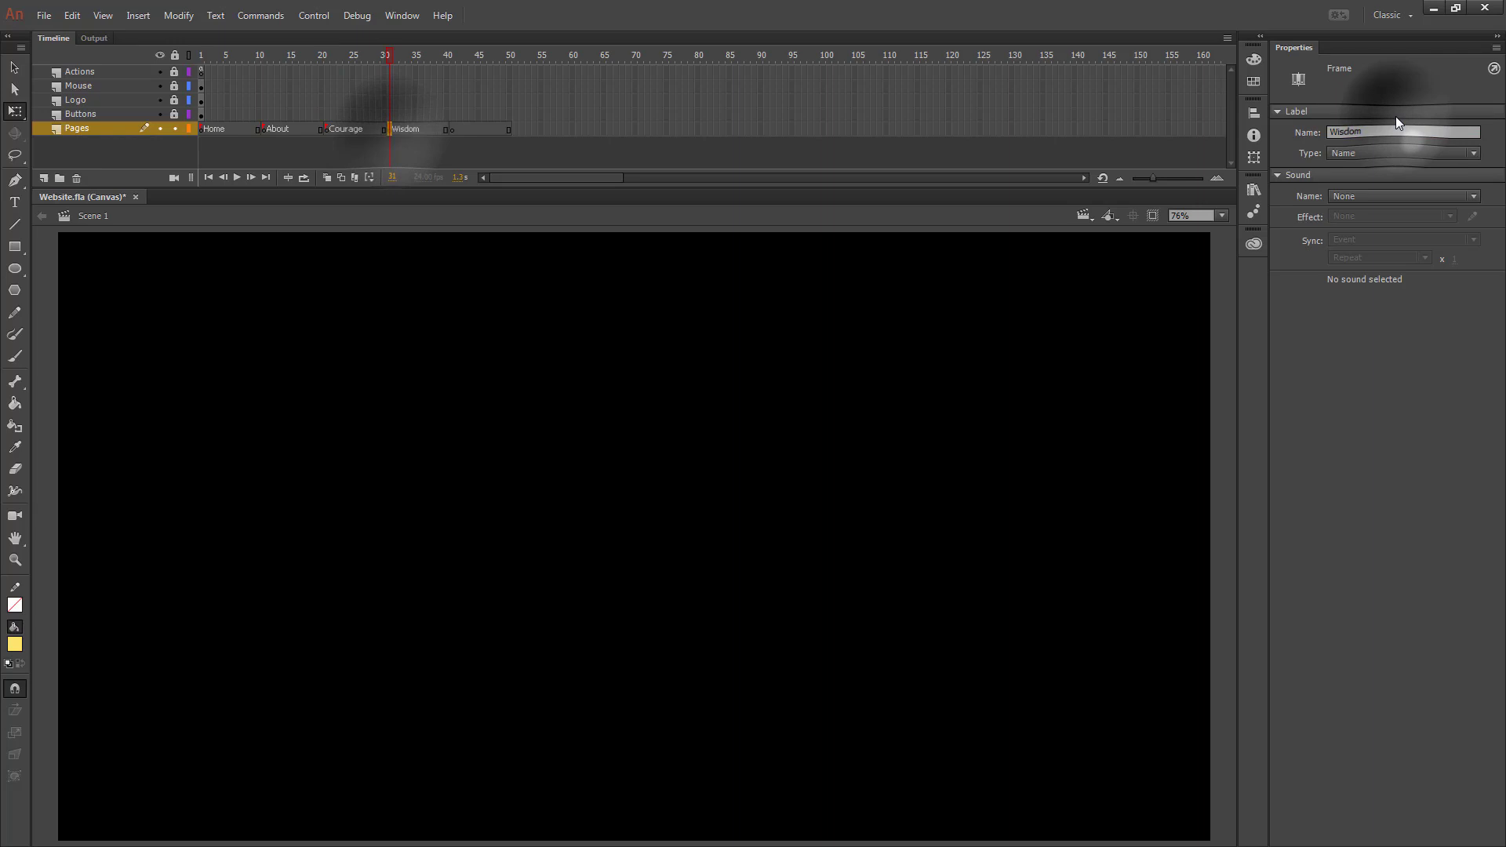
left_click(453, 131)
left_click(1358, 134)
type("Power")
key("Return")
Step: Extend the Actions, Mouse, Logo and Buttons layers to frame 50 by inserting regular frames
left_click_drag(508, 71, 509, 116)
right_click(510, 71)
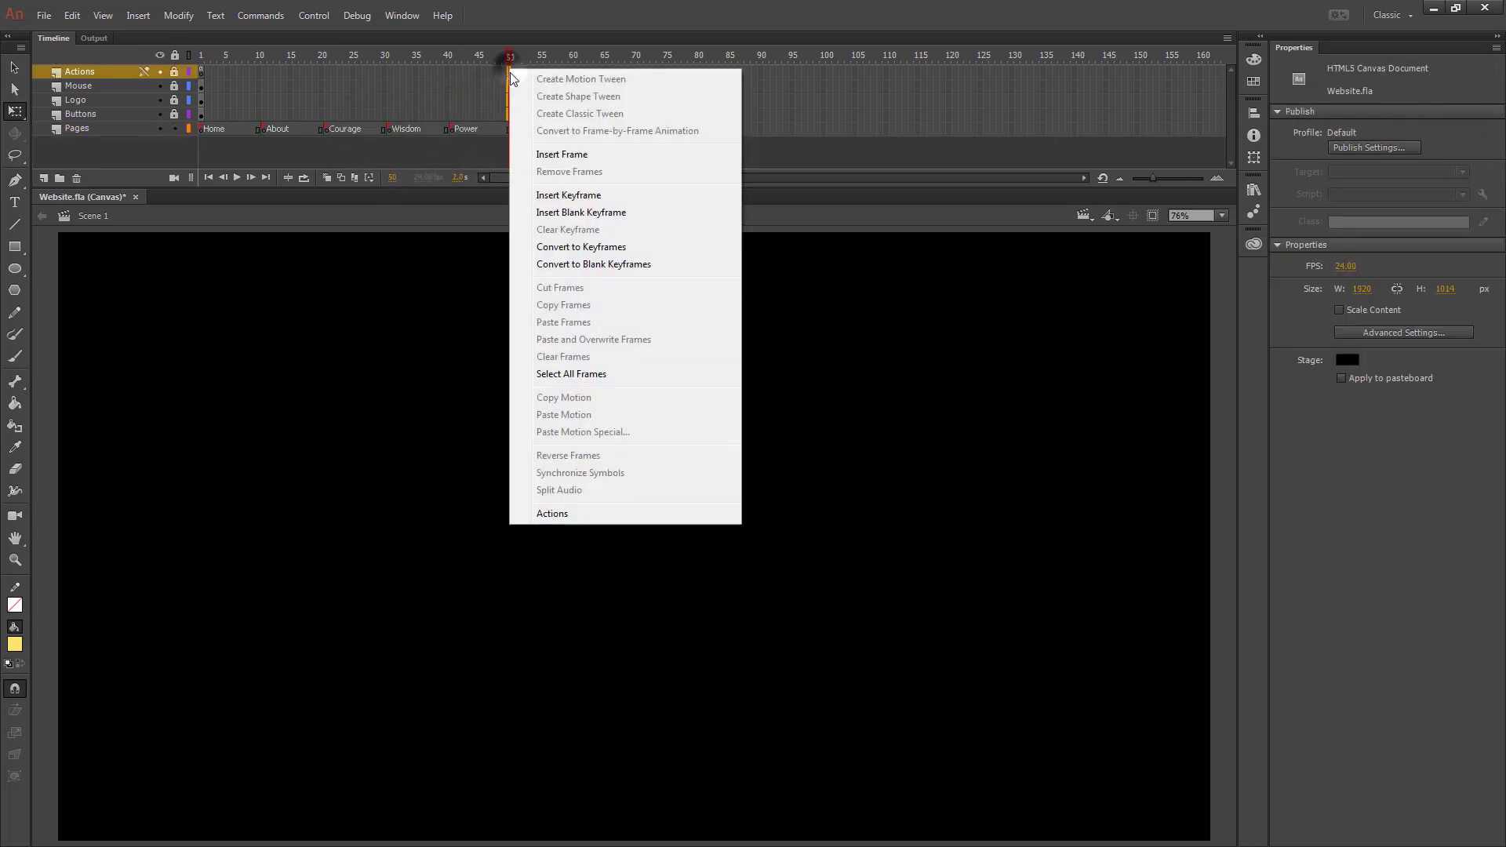
left_click(577, 155)
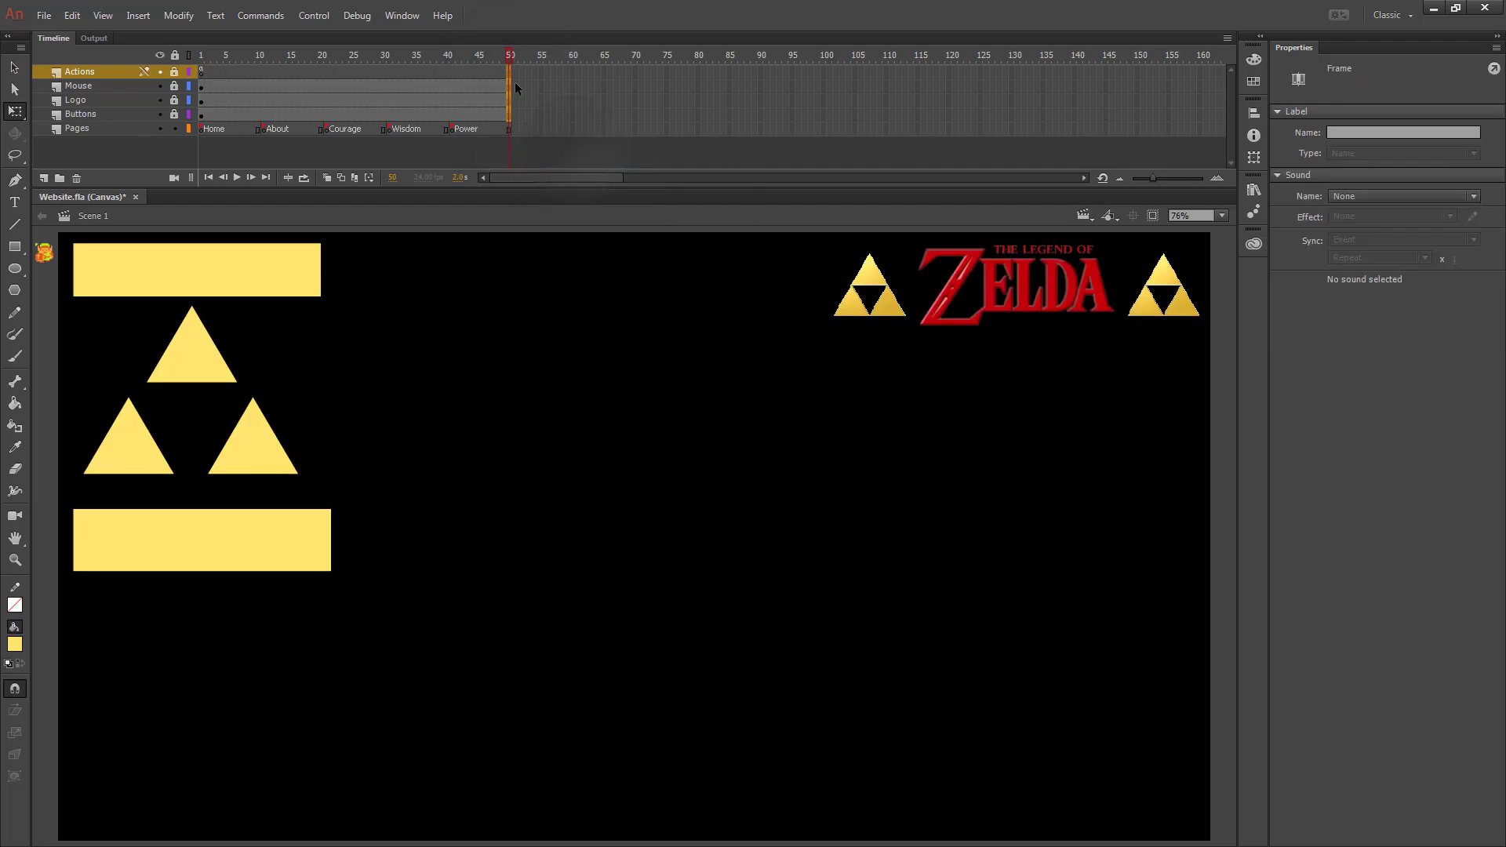
Step: Return to frame 1 and set the Text tool to white text at 40 pt
left_click_drag(511, 54, 171, 53)
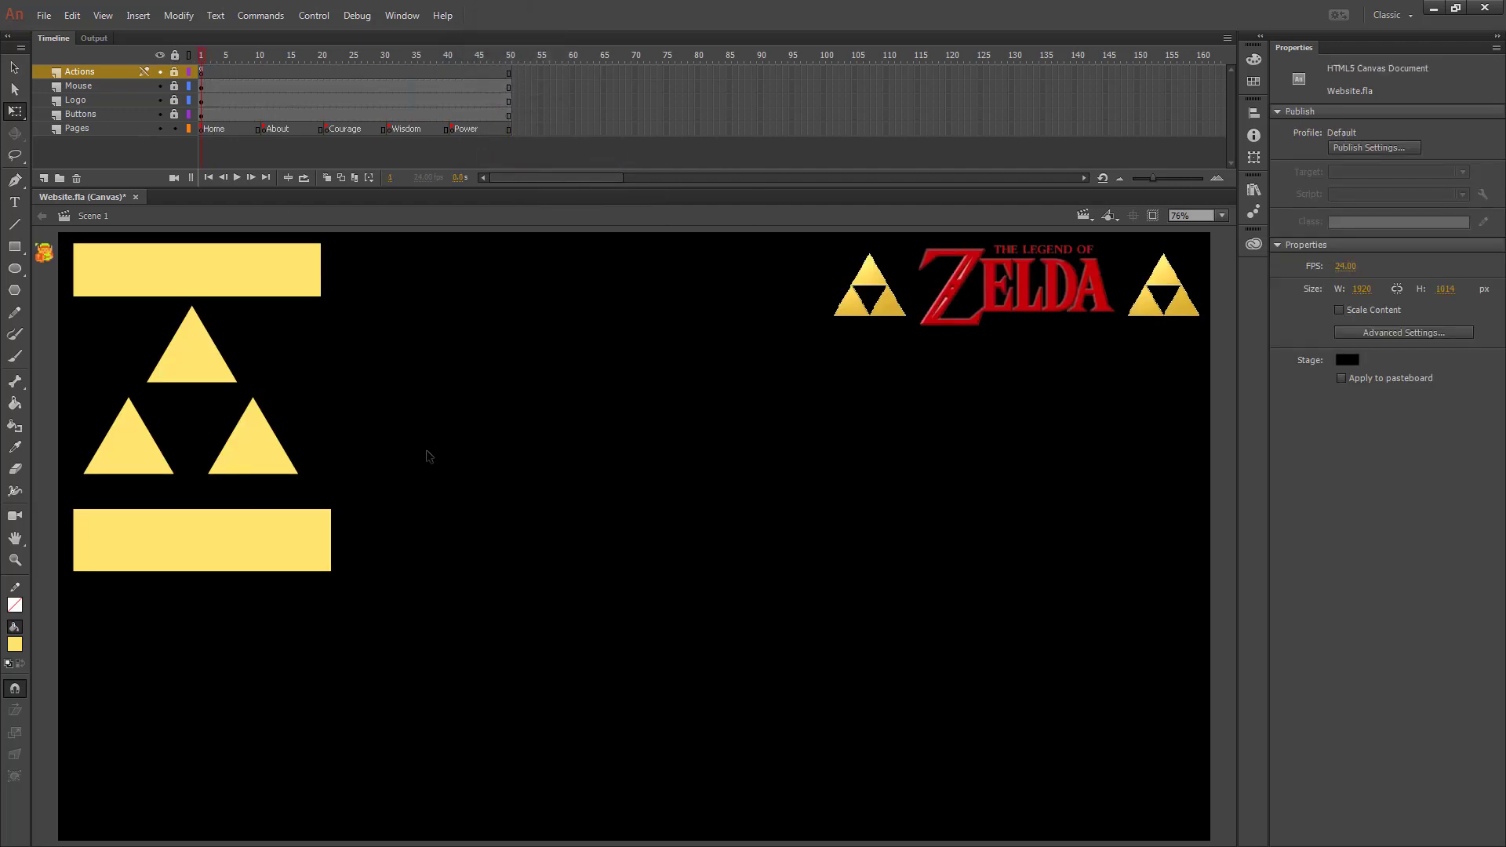
key("t")
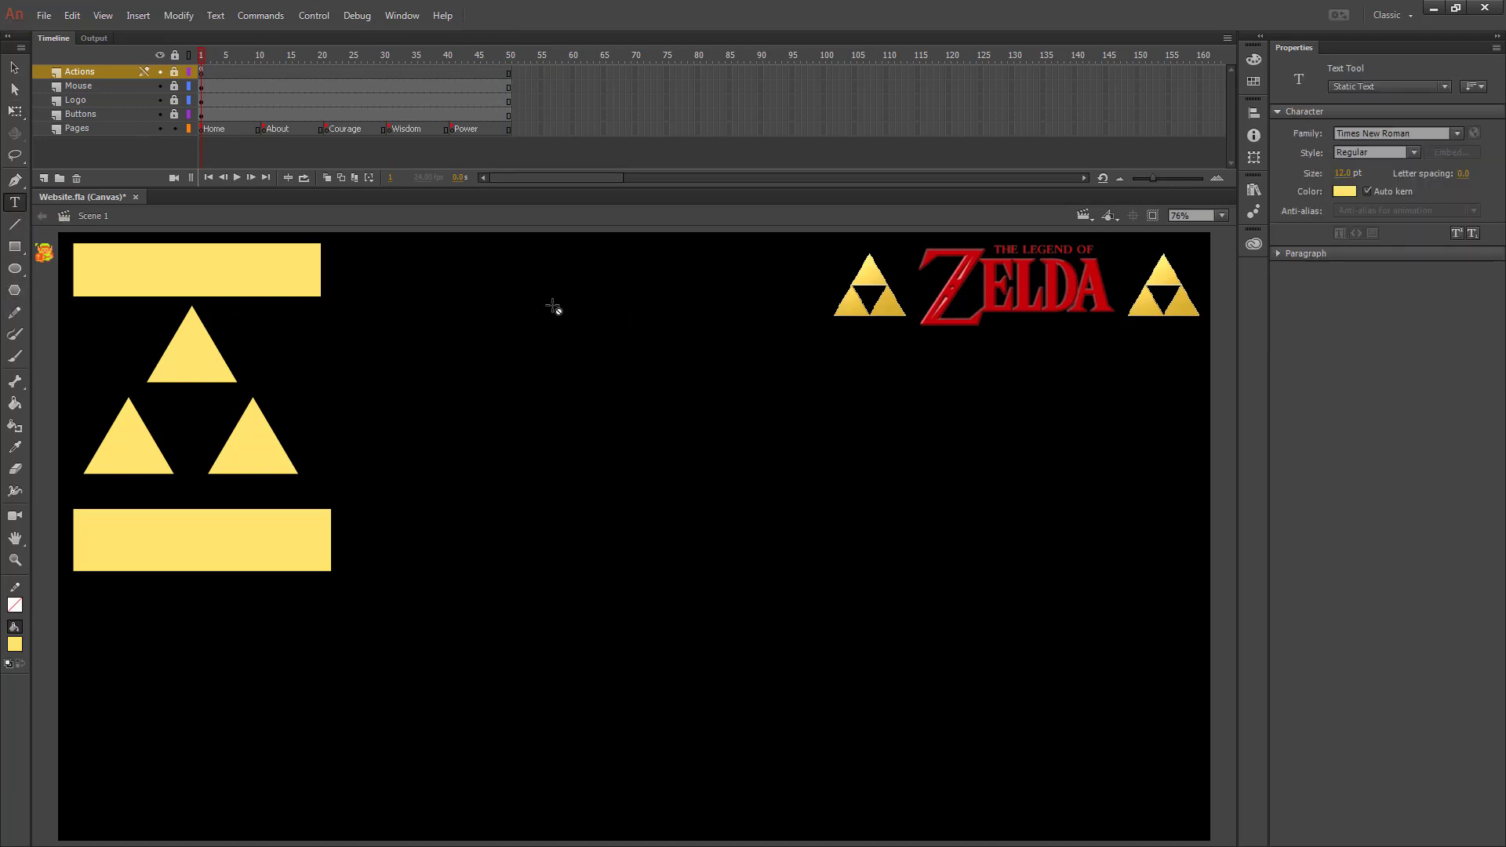
left_click(1340, 192)
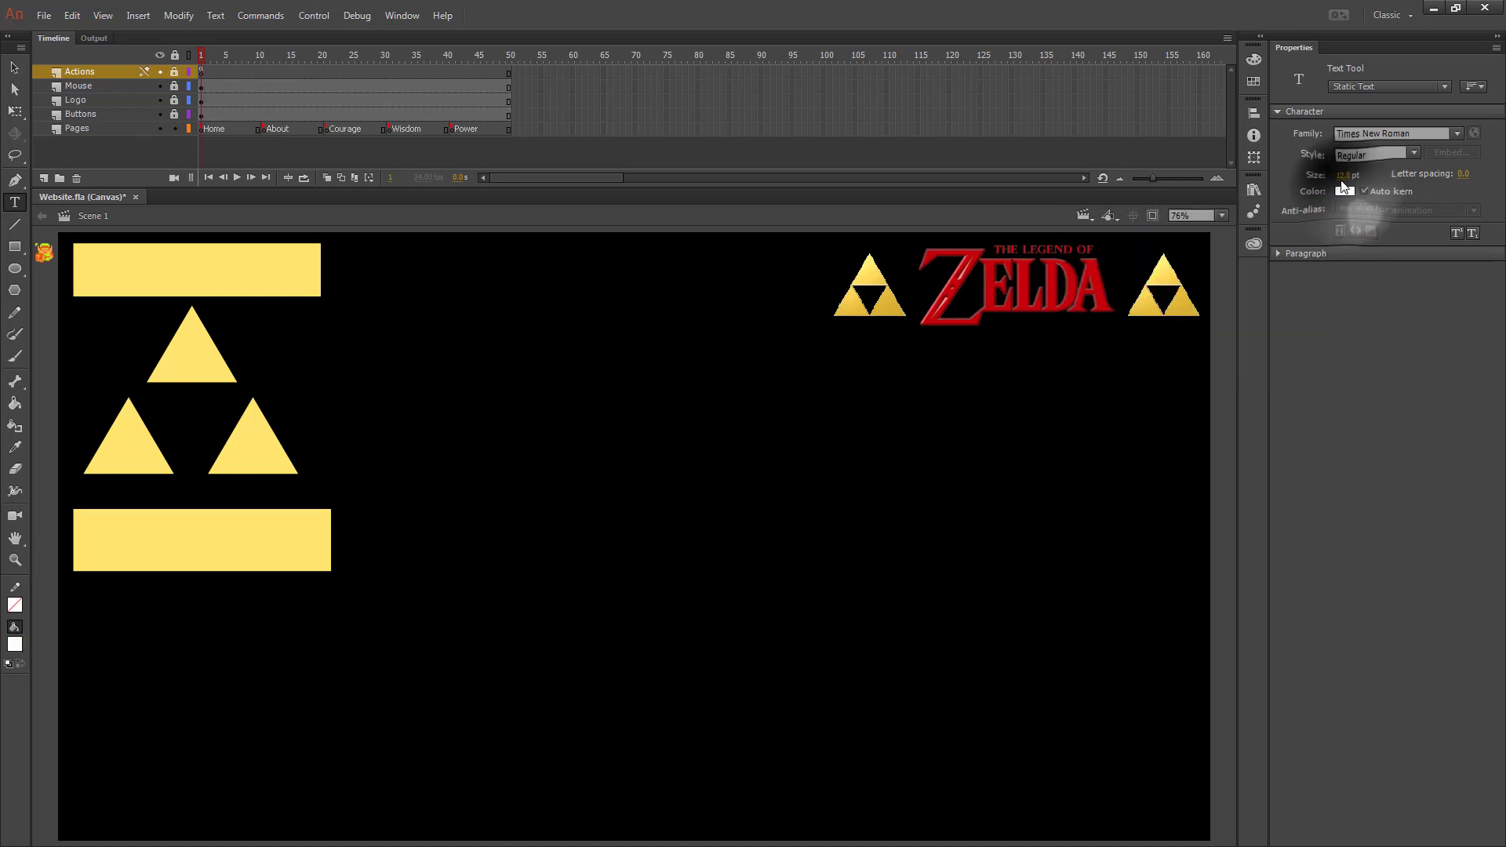
left_click(1343, 173)
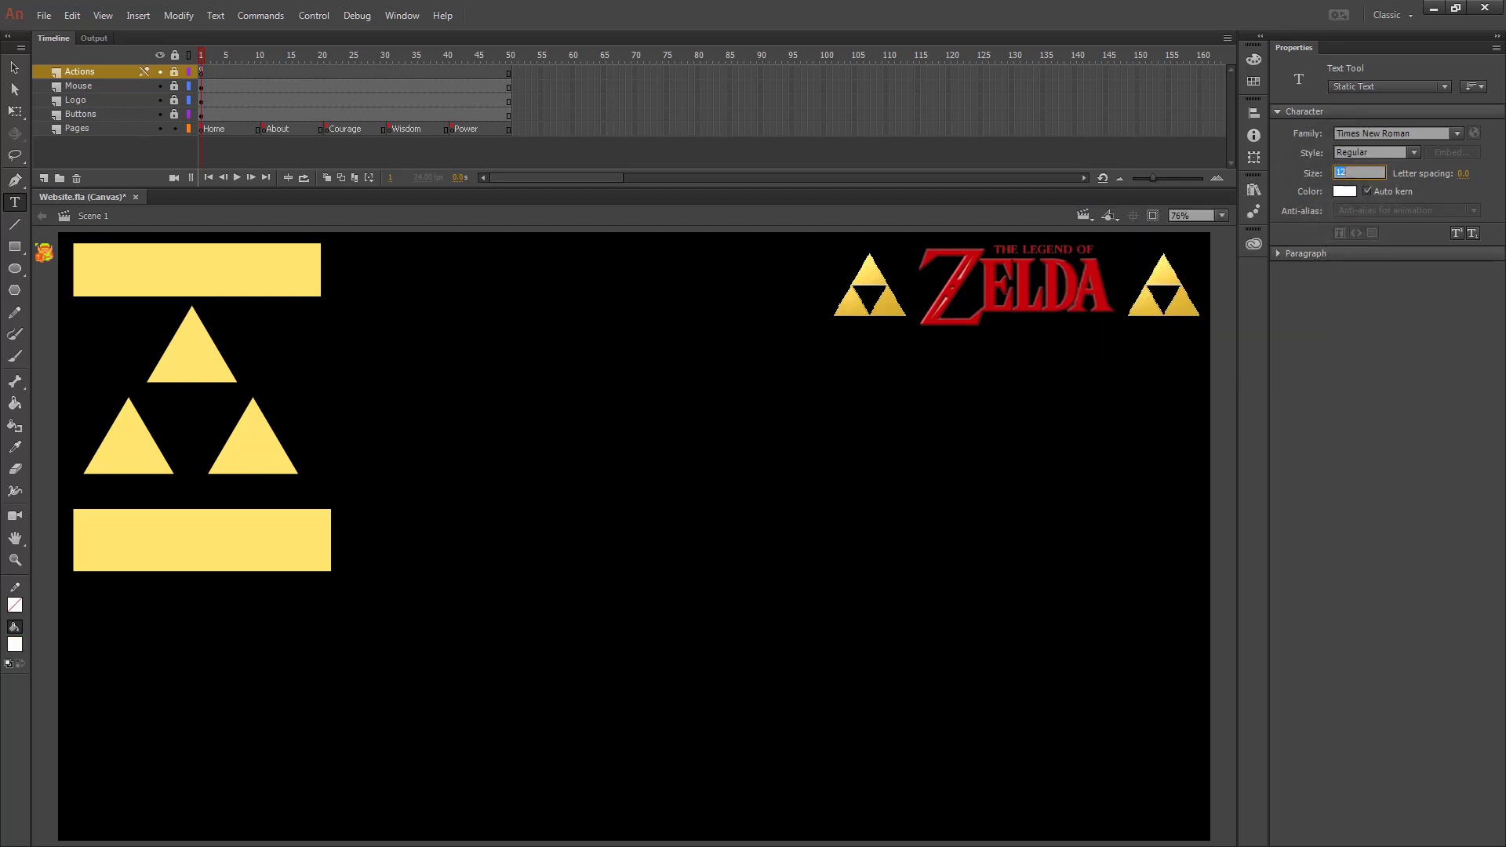
key("Return")
Step: Add a "Home" text box about 479 px wide on the Pages layer's Home frame, between the upper gold button and the logo
left_click(201, 129)
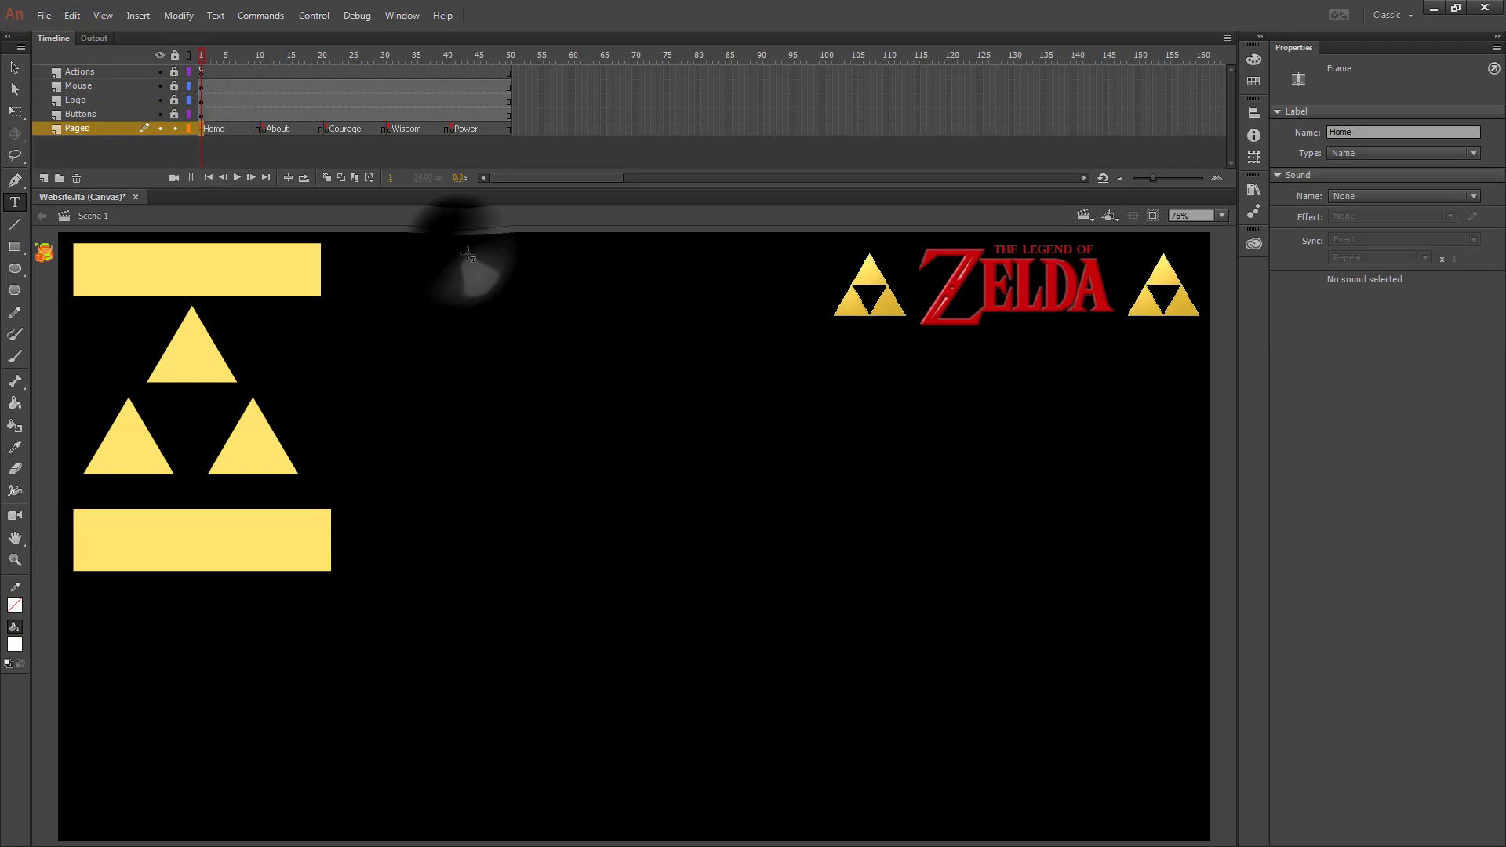
left_click_drag(457, 228, 742, 322)
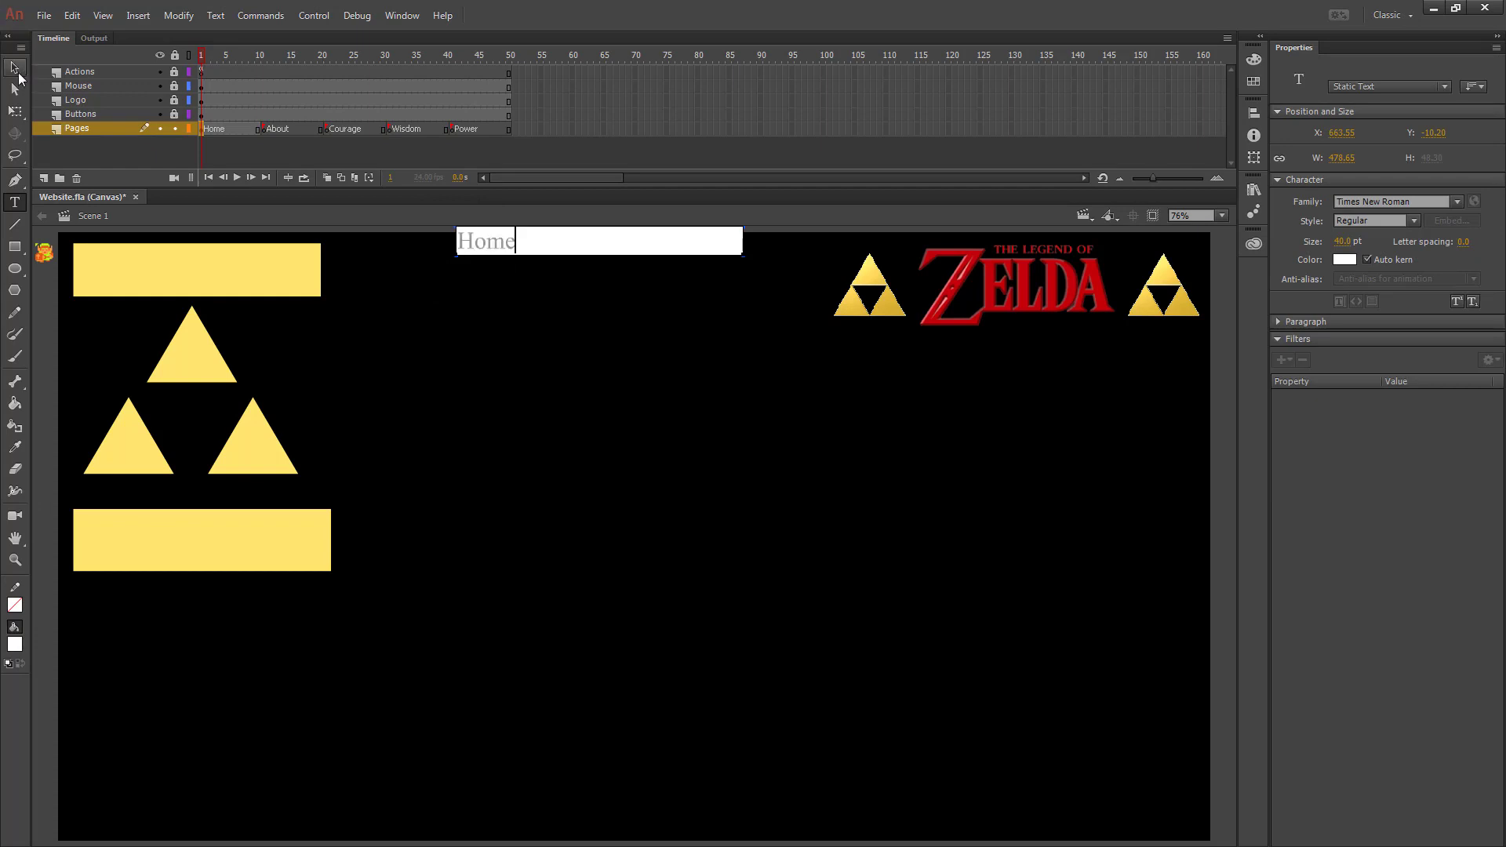
left_click(16, 69)
left_click_drag(505, 249, 554, 290)
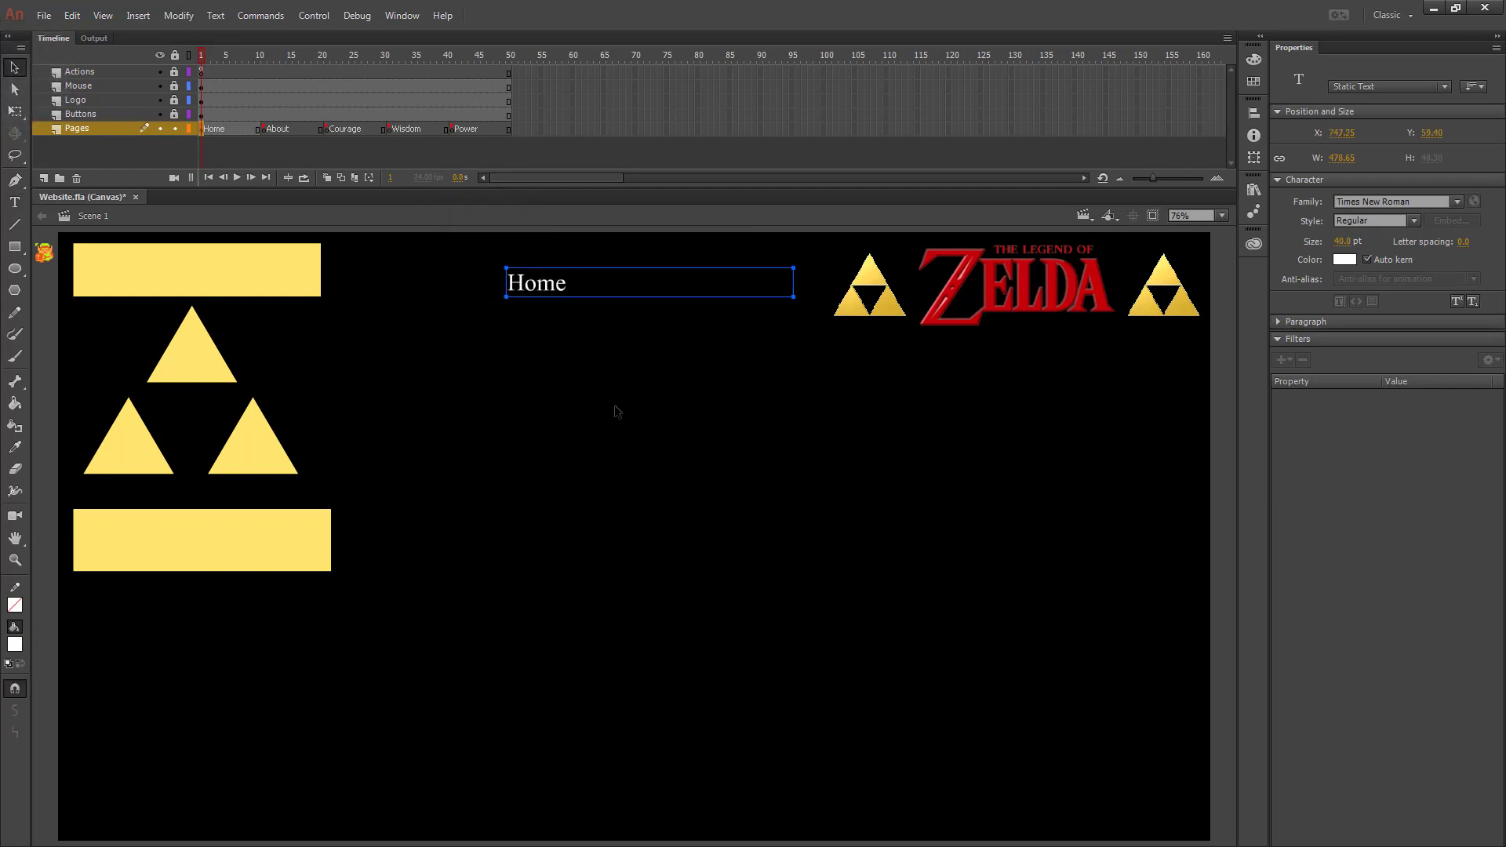
Step: Center the Home heading, format it in Microsoft Sans Serif at 60 pt, and move it to about X 690, Y 19
left_click(1305, 322)
left_click(1357, 345)
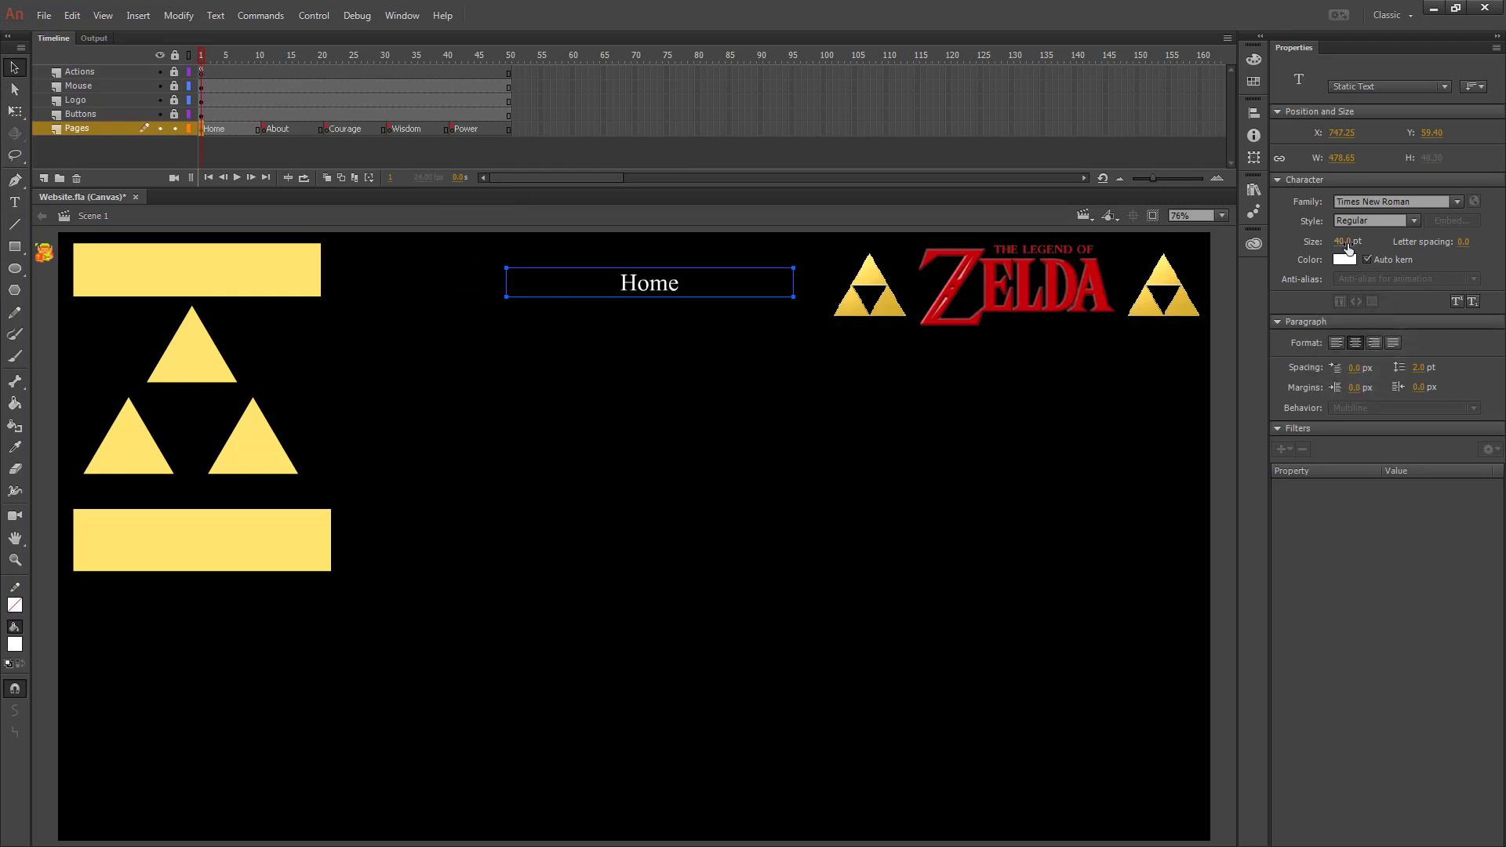
left_click_drag(1347, 248, 1481, 232)
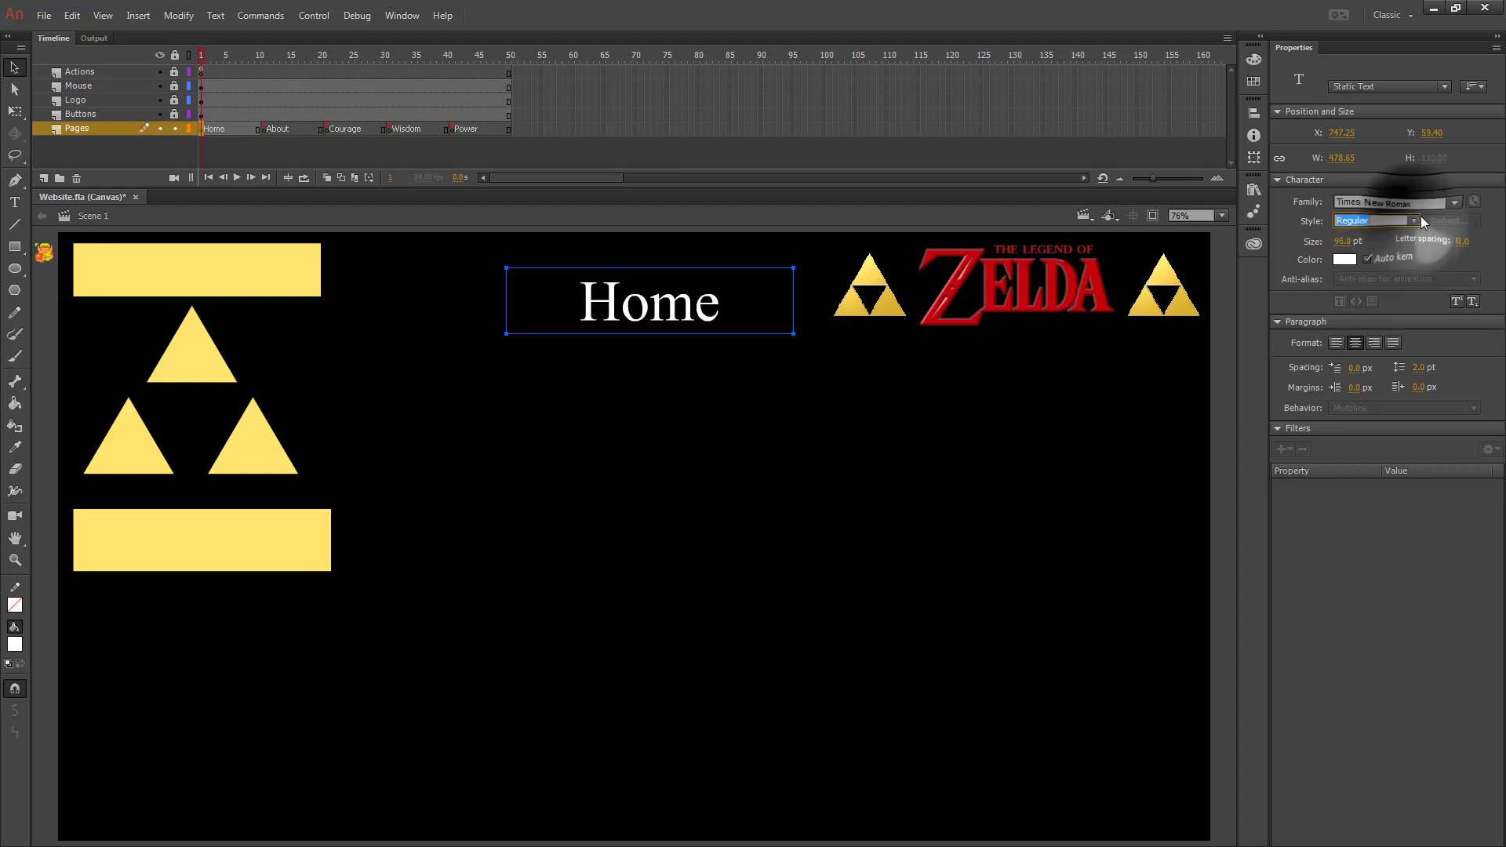
left_click(1453, 201)
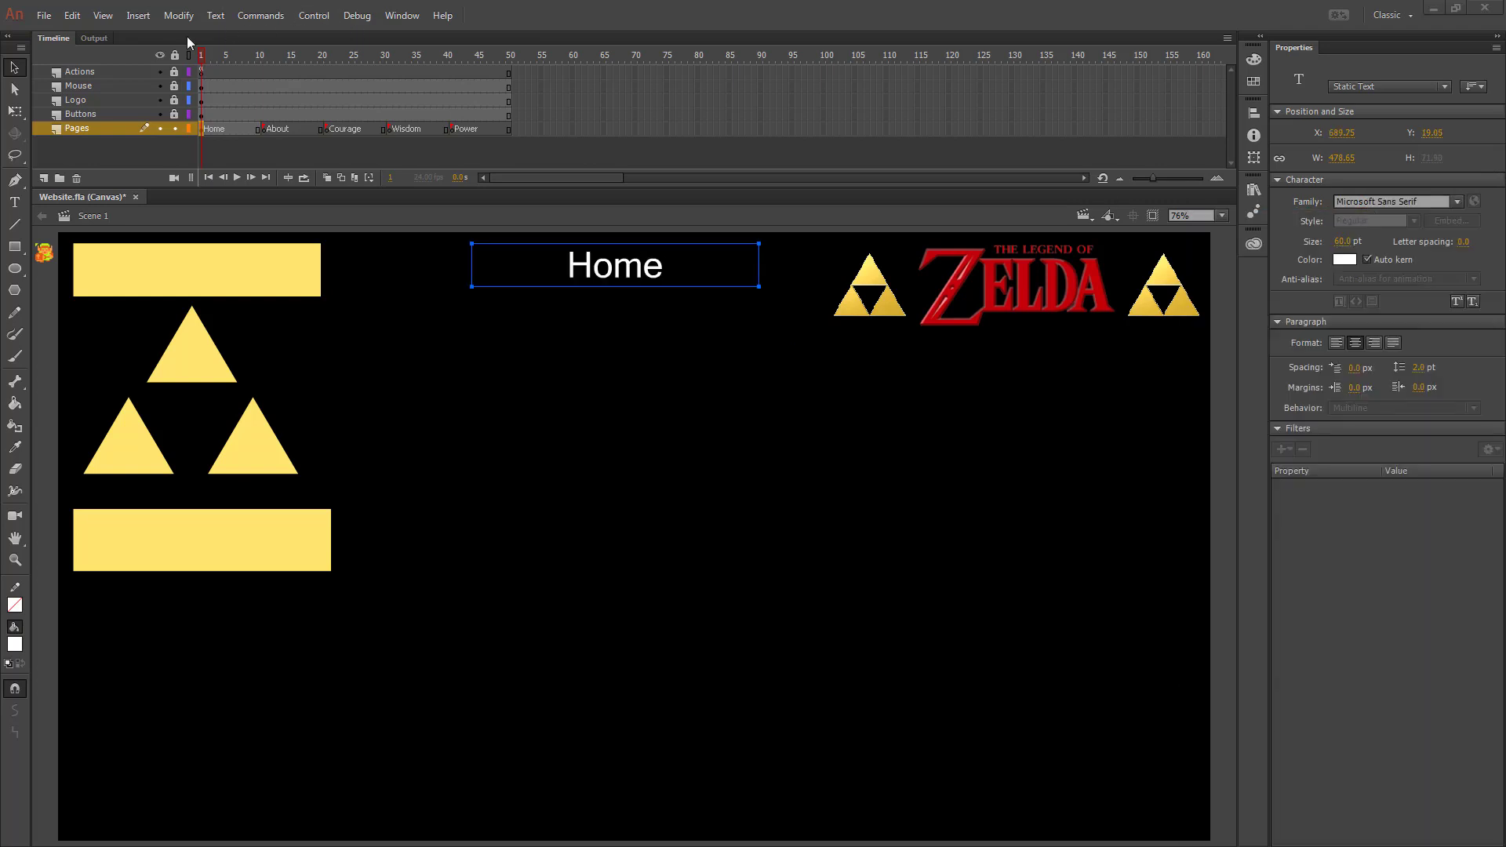
Step: Copy the Home heading, paste it in place on the About frame and change its text to "About"
right_click(599, 272)
left_click(656, 335)
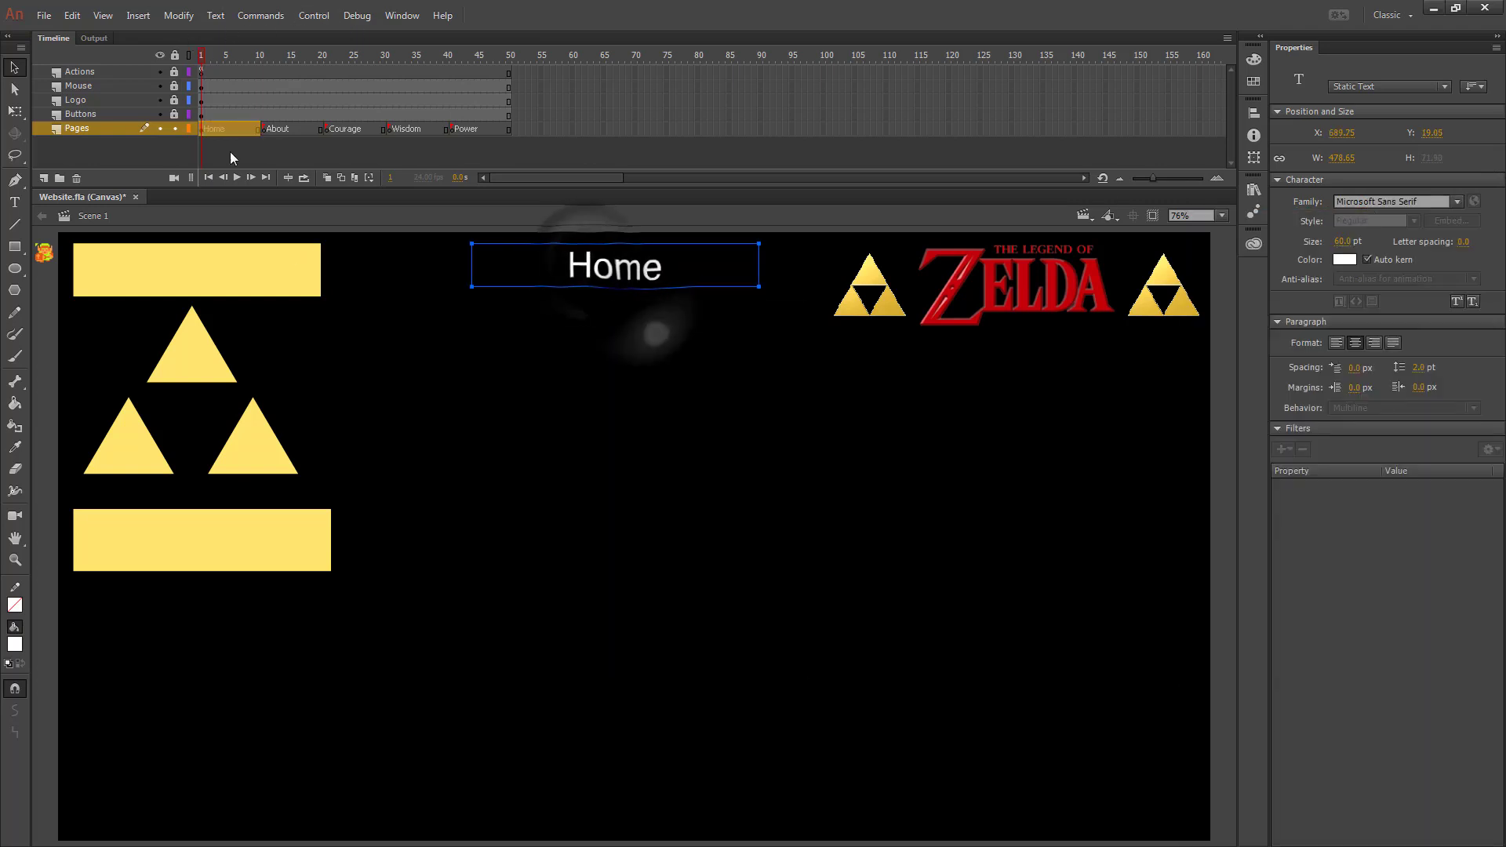
left_click(267, 128)
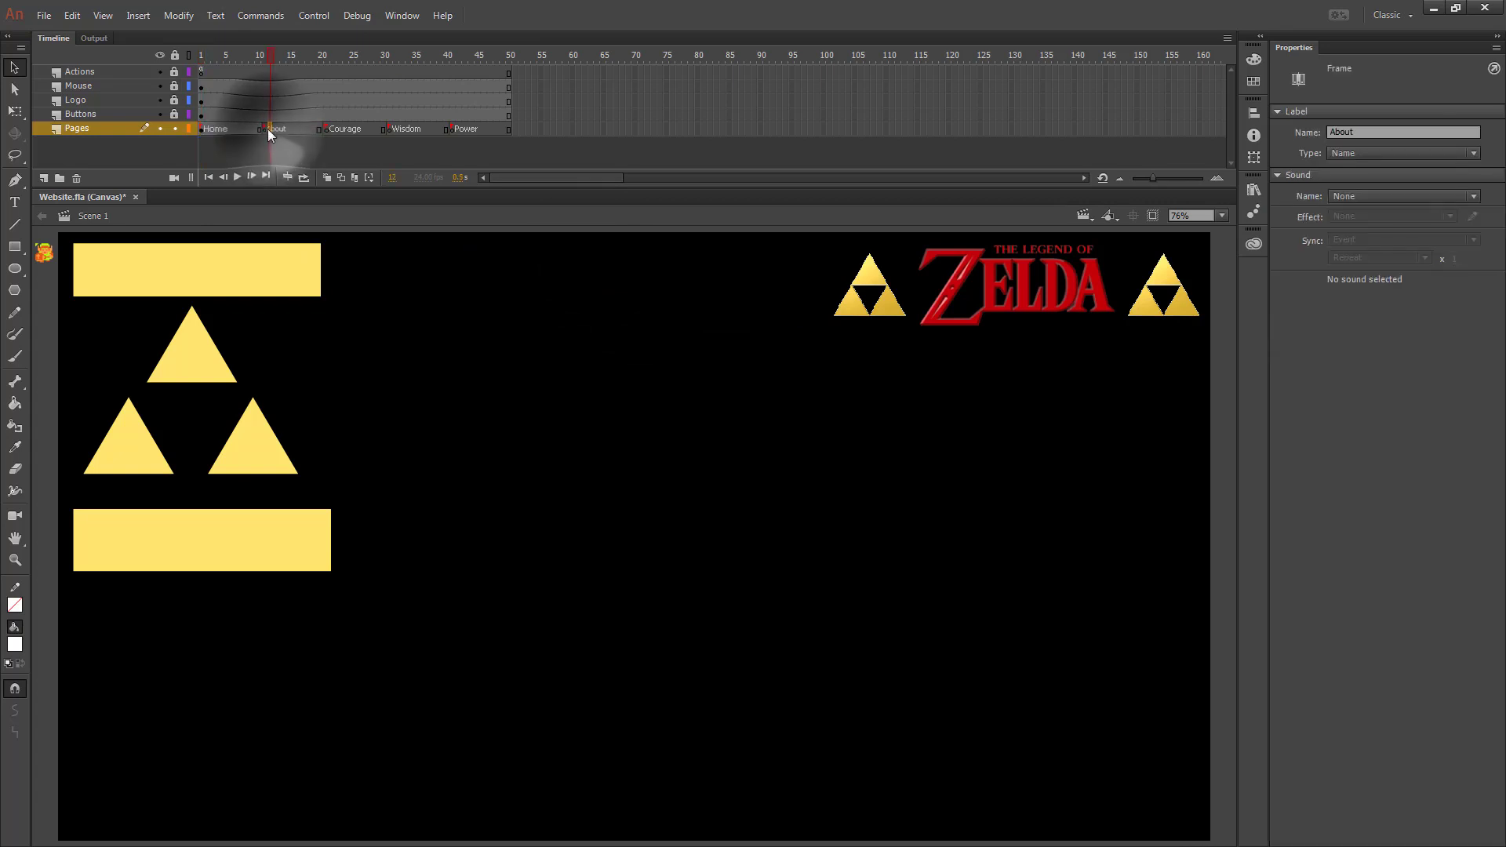
right_click(456, 368)
left_click(554, 424)
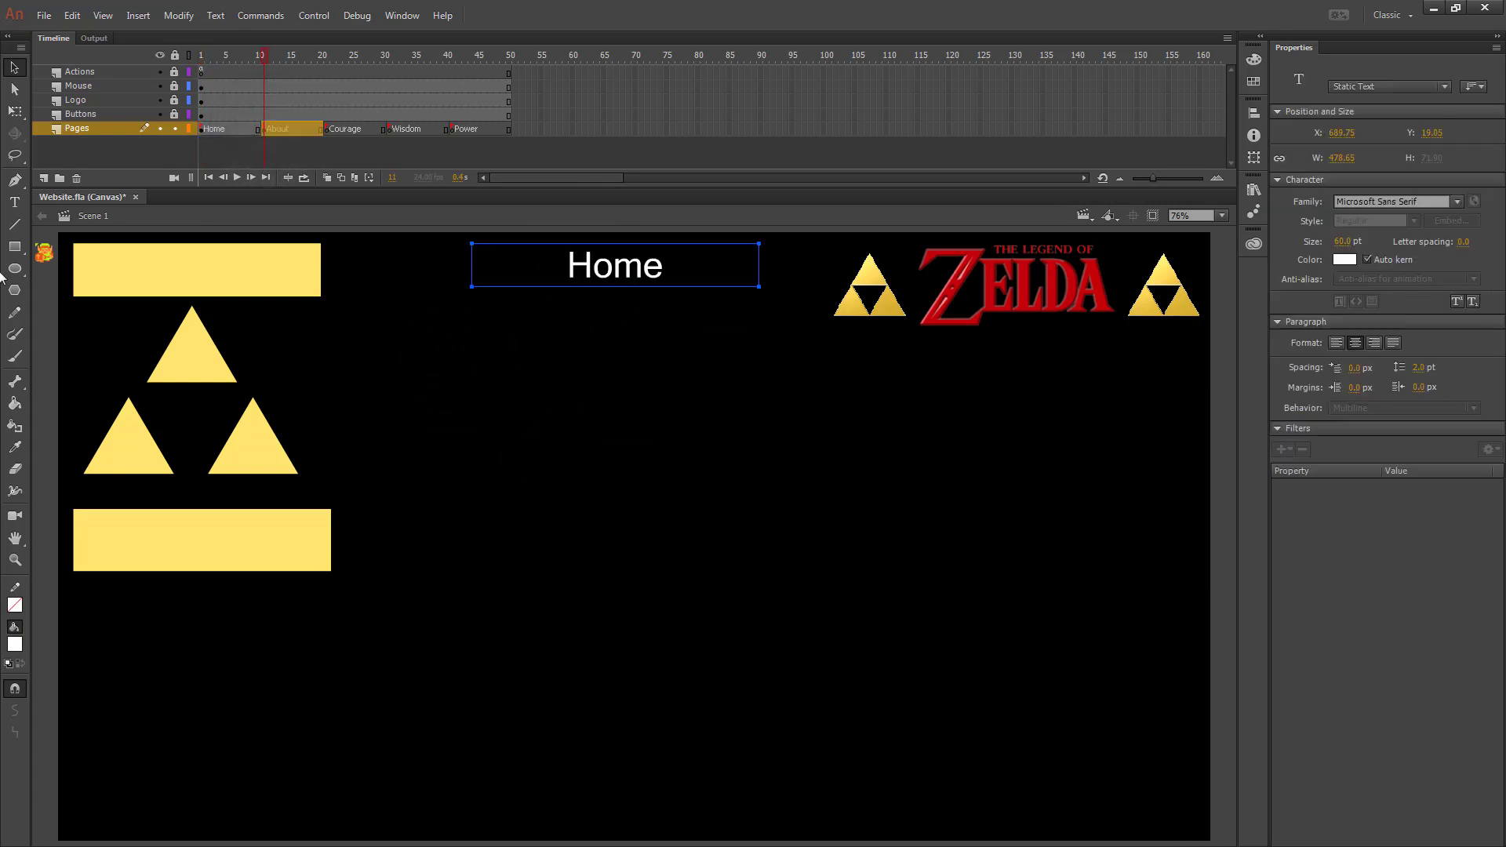
left_click(20, 205)
double_click(629, 272)
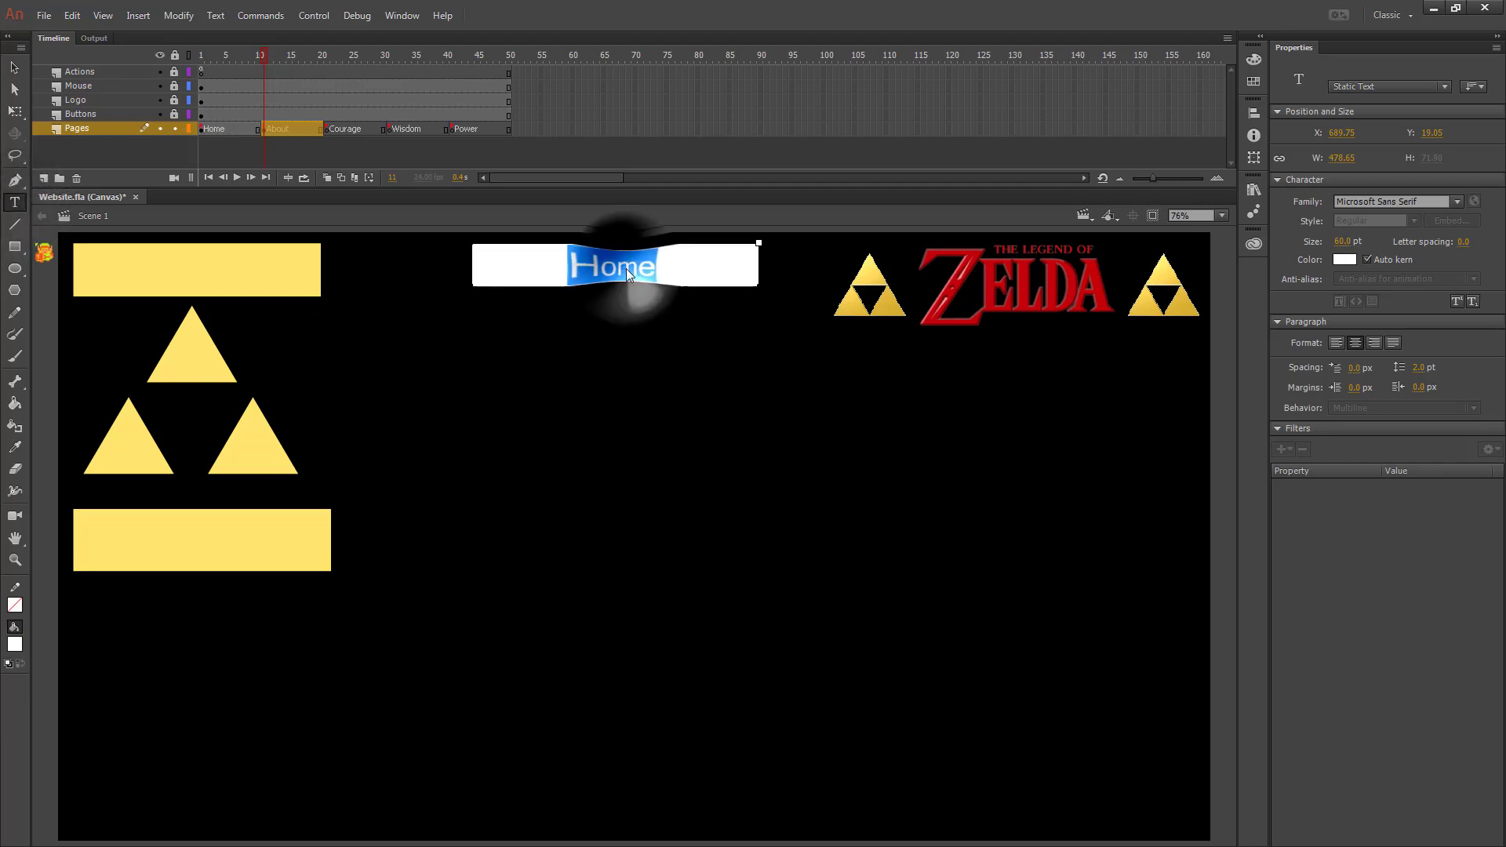
type("About")
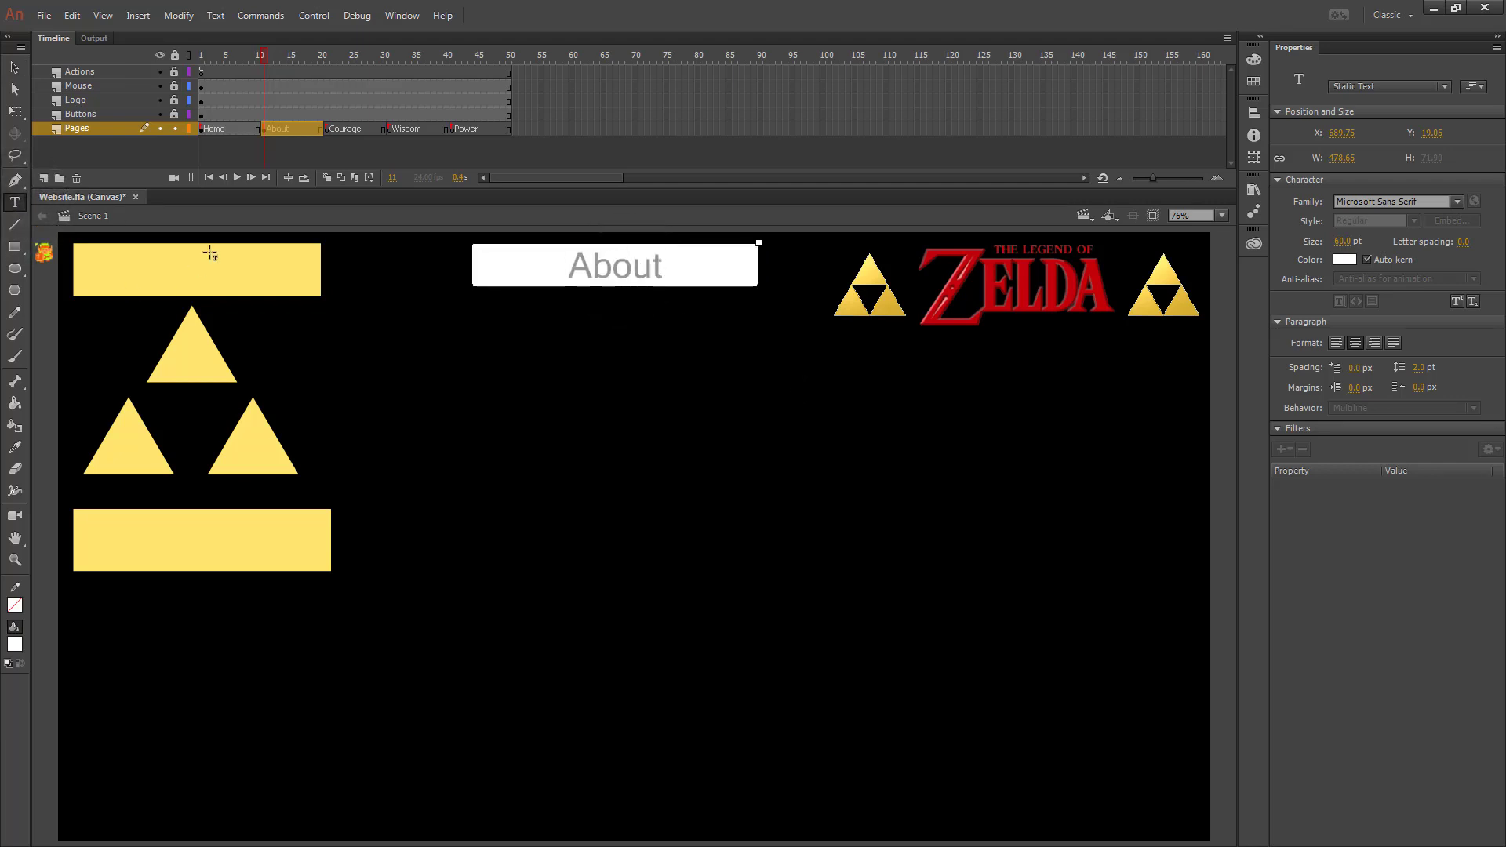
Step: Paste the copied heading in place on the Courage frame and change its text to "Courage"
left_click(330, 134)
right_click(573, 356)
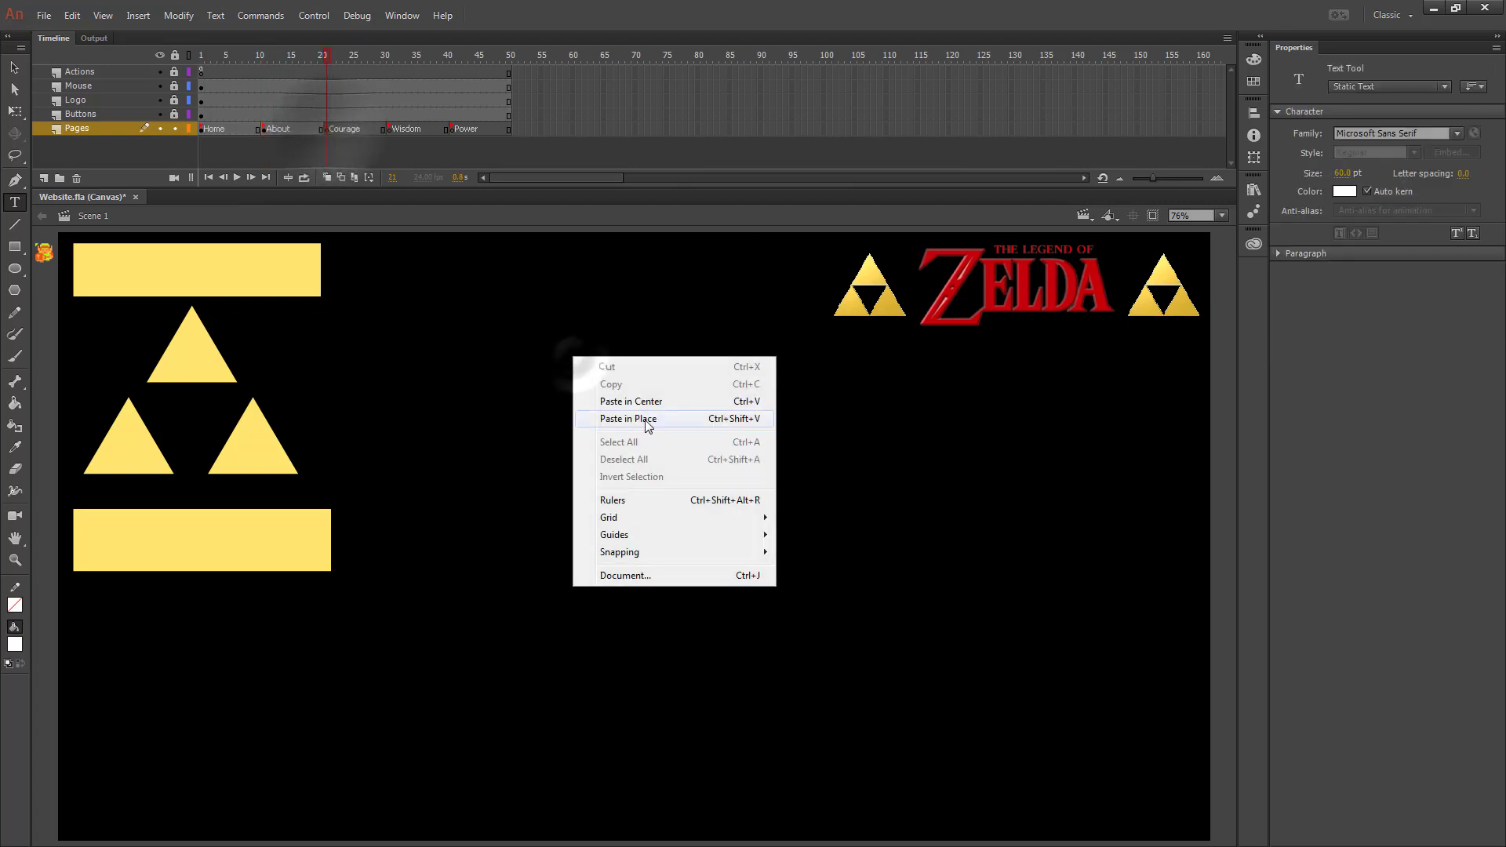
left_click(620, 418)
double_click(608, 264)
type("Courage")
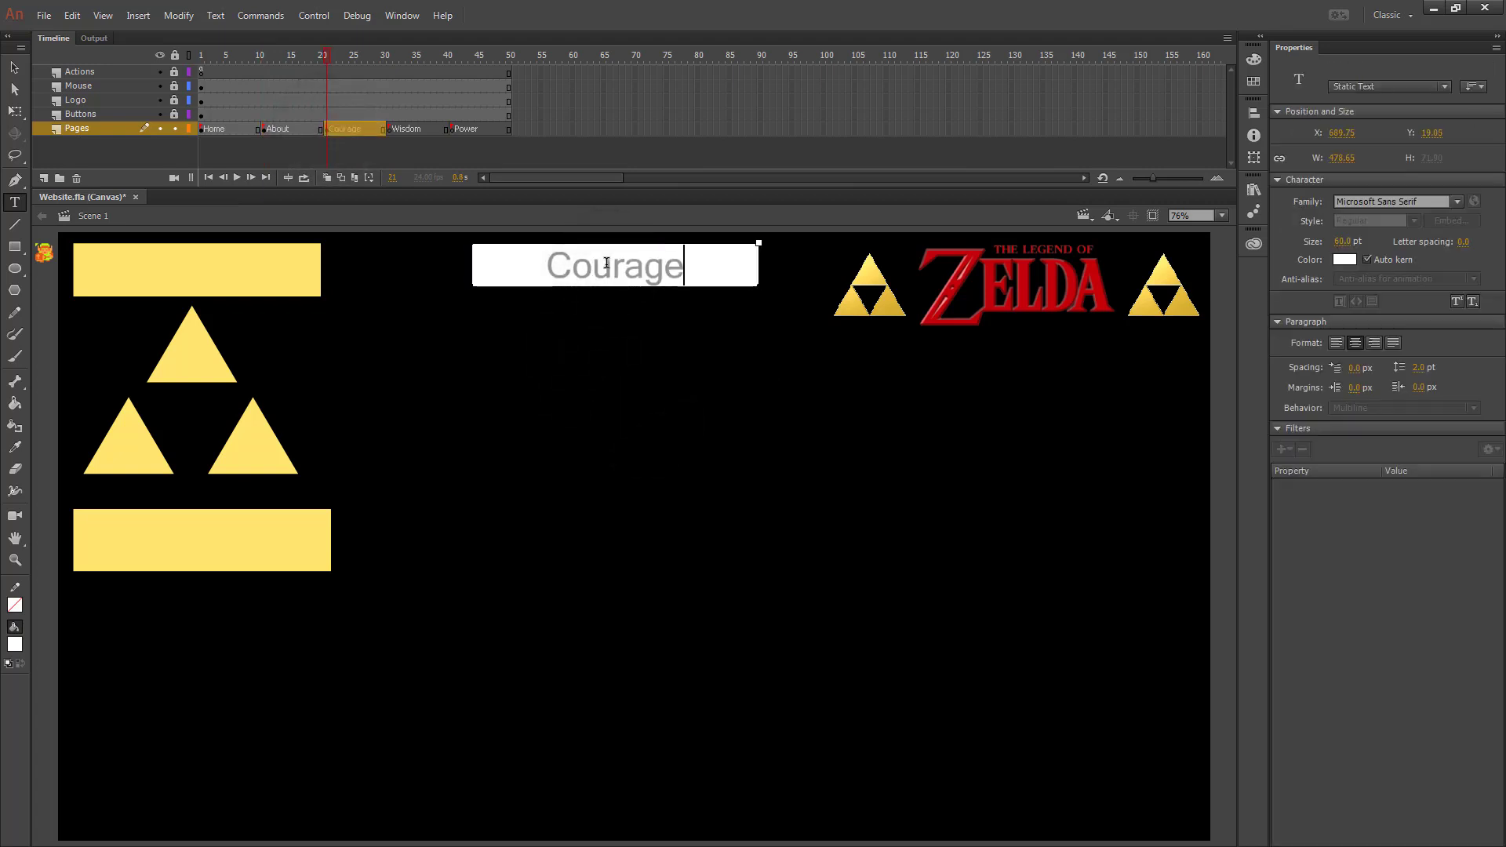
Step: Paste the copied heading in place on the Wisdom frame and change its text to "Wisdom"
left_click(389, 128)
right_click(609, 319)
left_click(669, 382)
double_click(614, 265)
type("Wisdom")
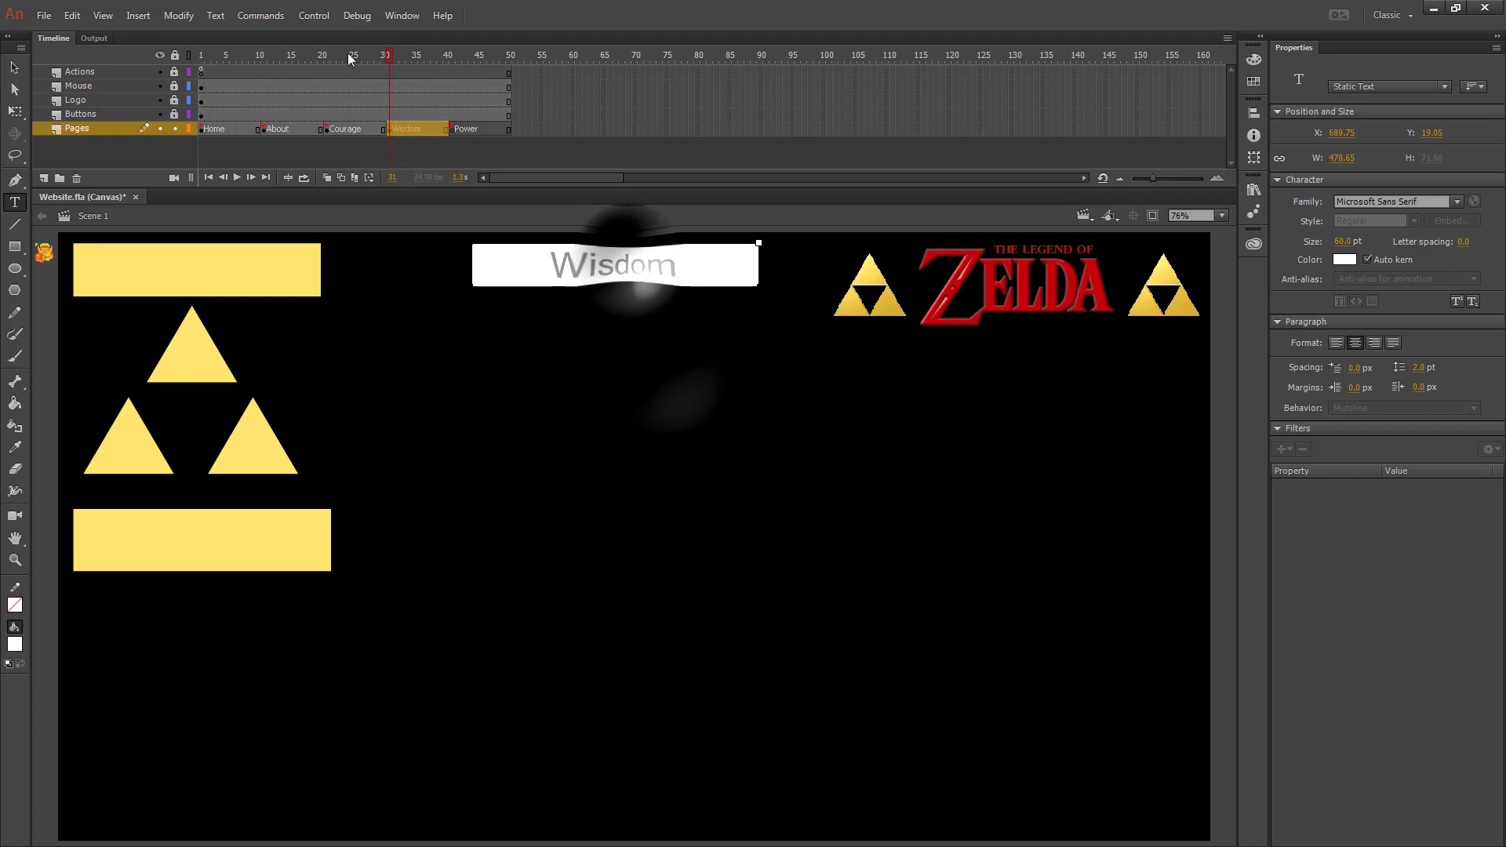
Step: Paste the copied heading in place on the Power frame and change its text to "Power"
left_click(455, 129)
right_click(562, 287)
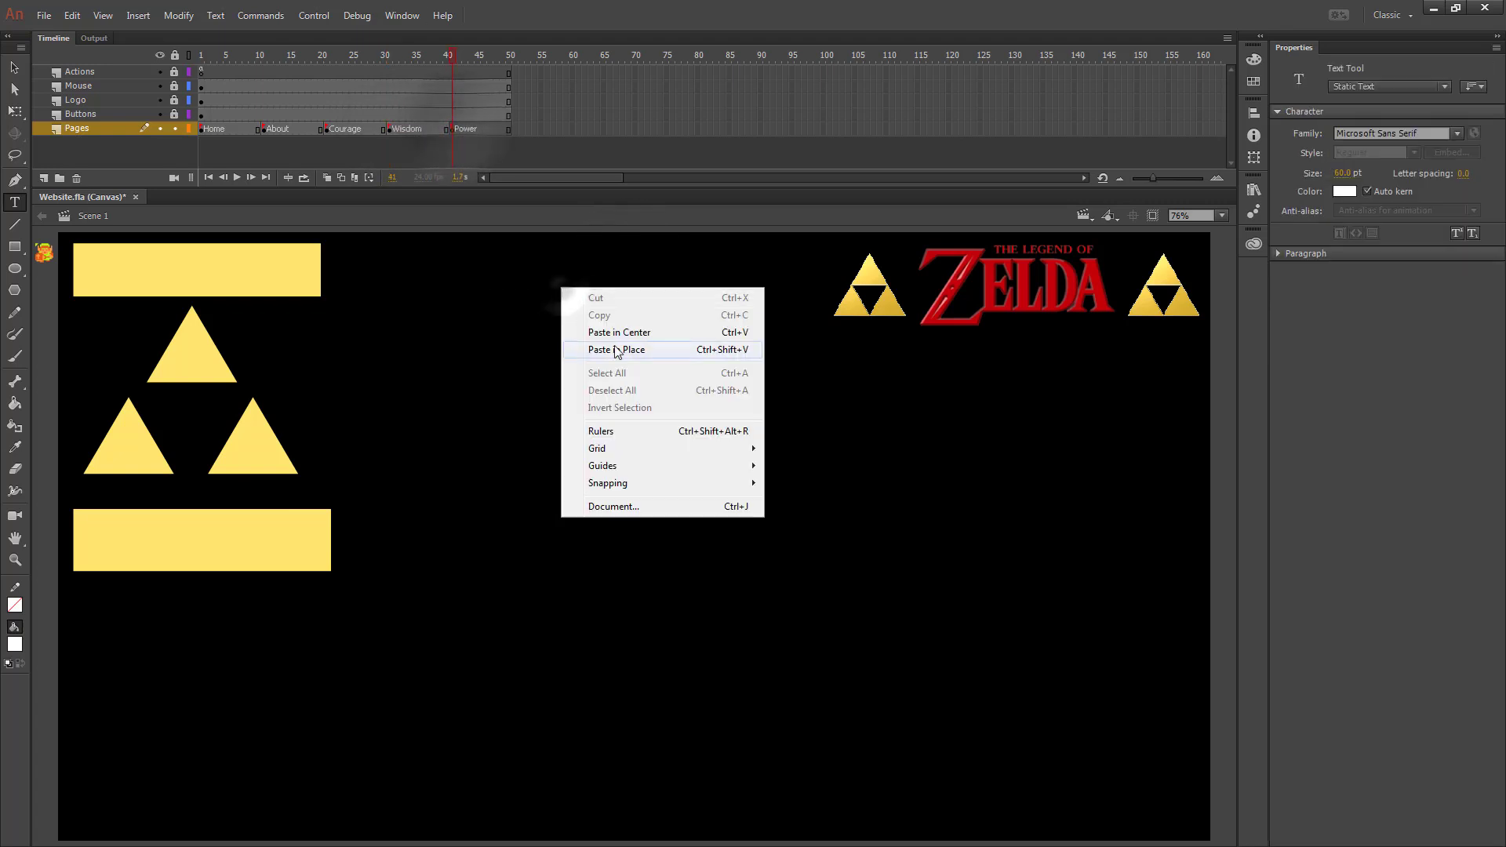
left_click(622, 348)
double_click(618, 267)
type("Power")
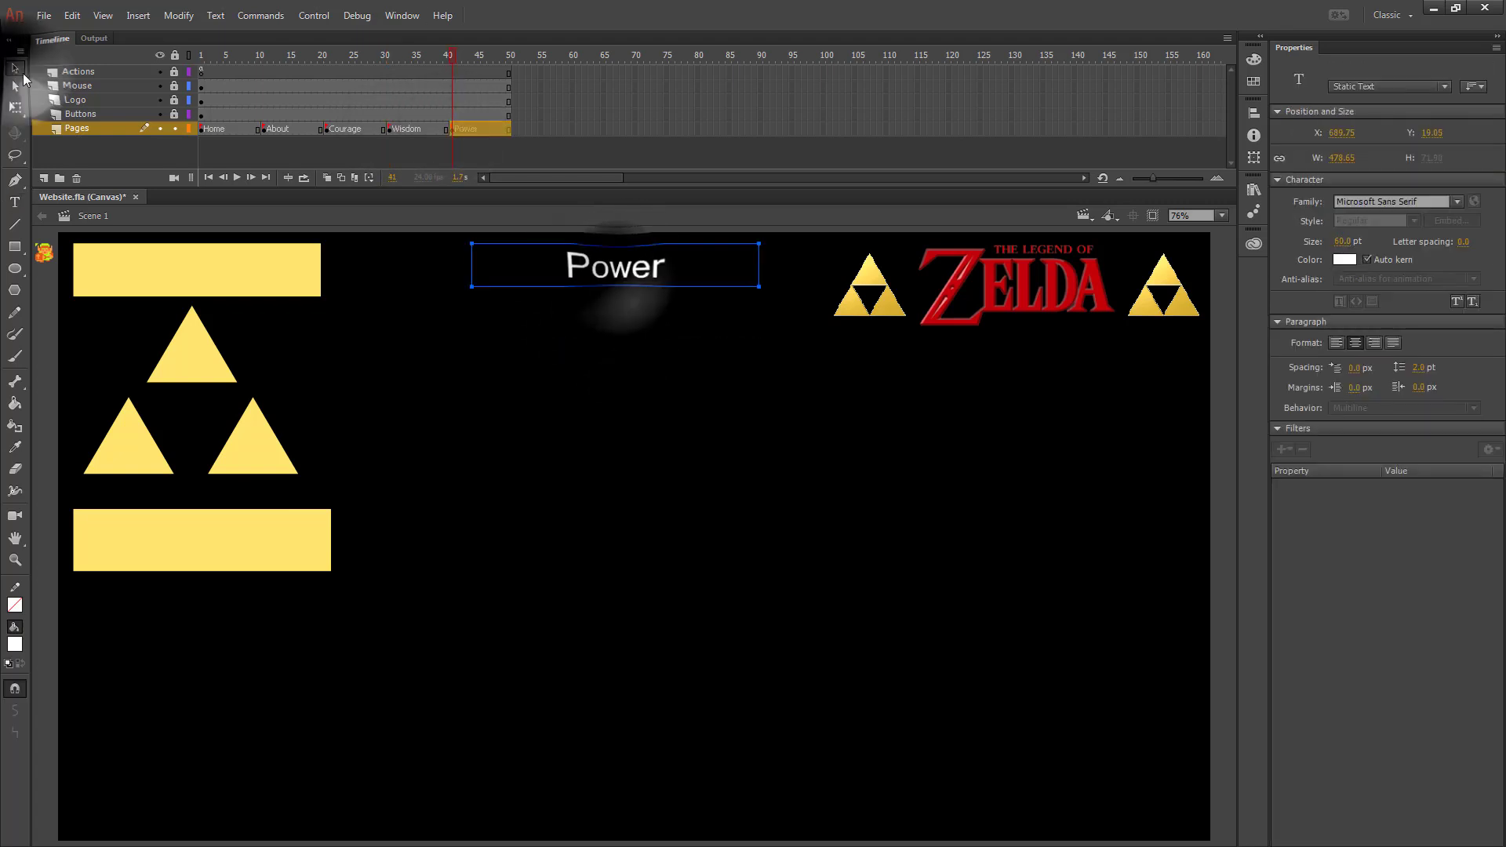
Step: Test the movie in the browser to check how the page sections play, and return to Animate
key("ctrl+Return")
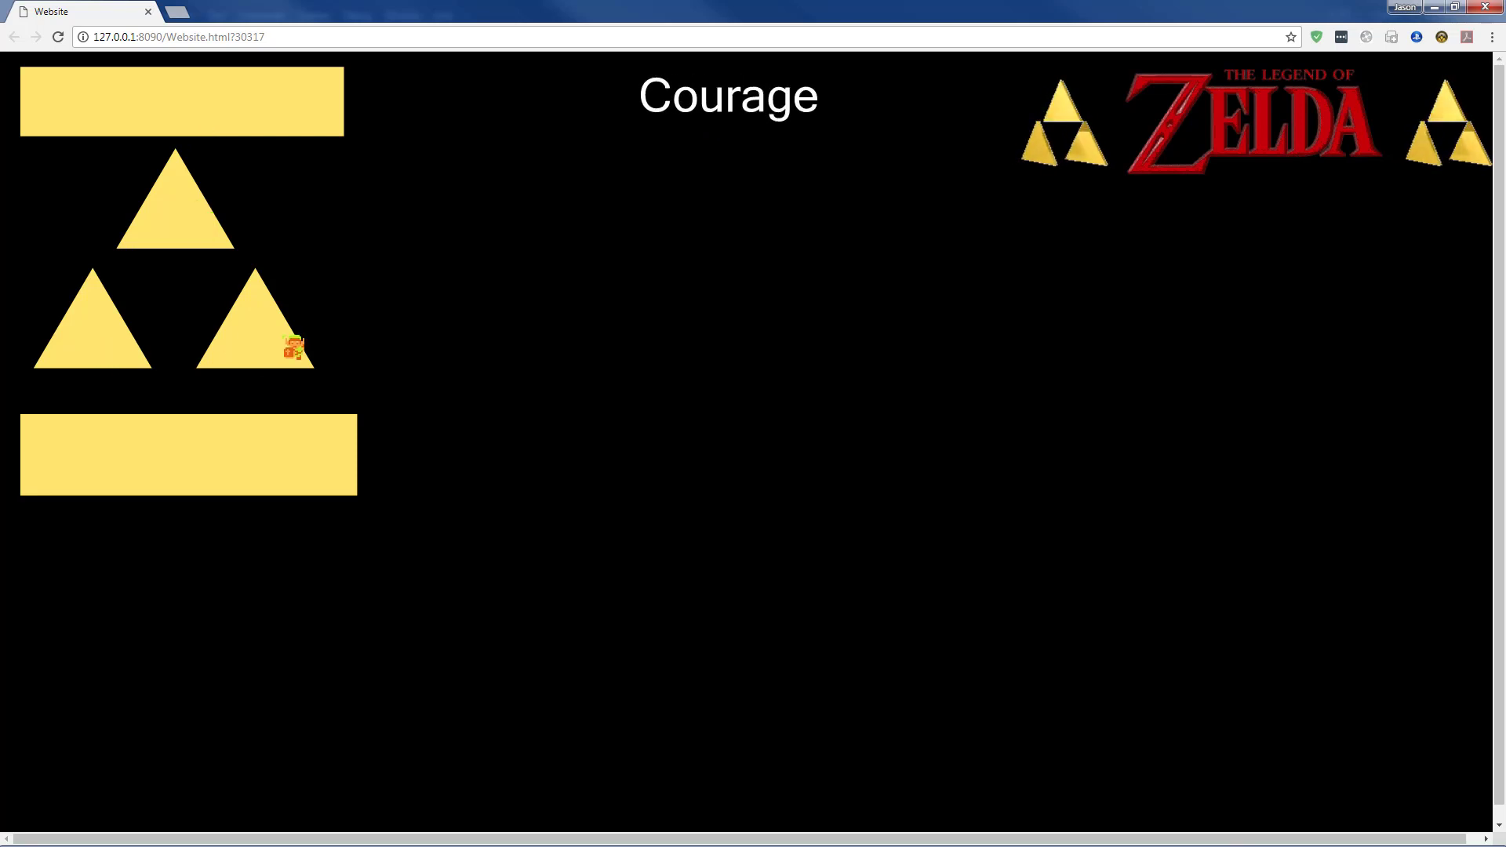
key("alt+Tab")
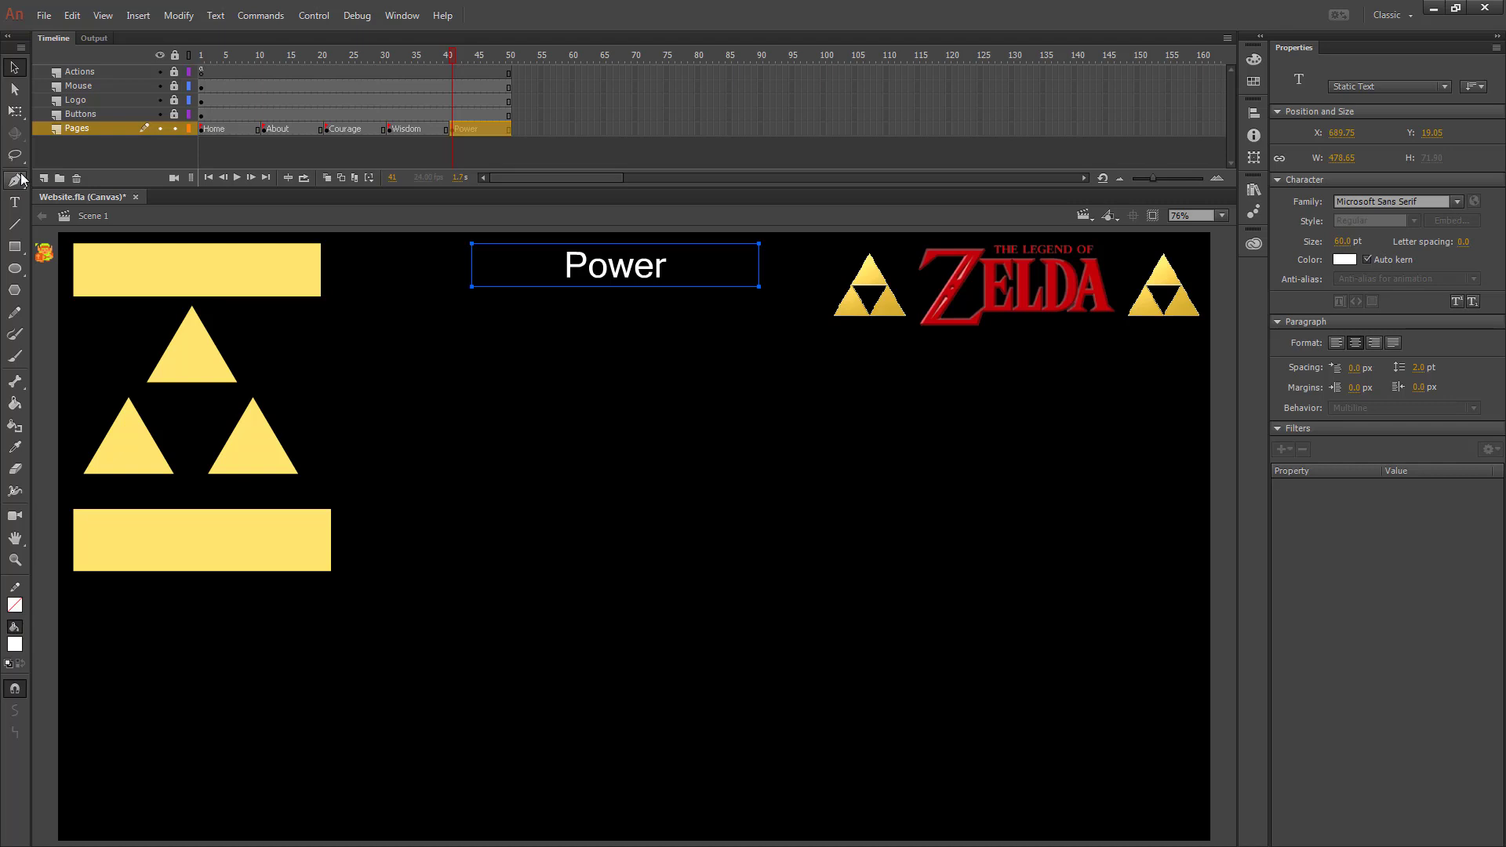
Step: Save the Website document and publish it
left_click(43, 16)
left_click(75, 171)
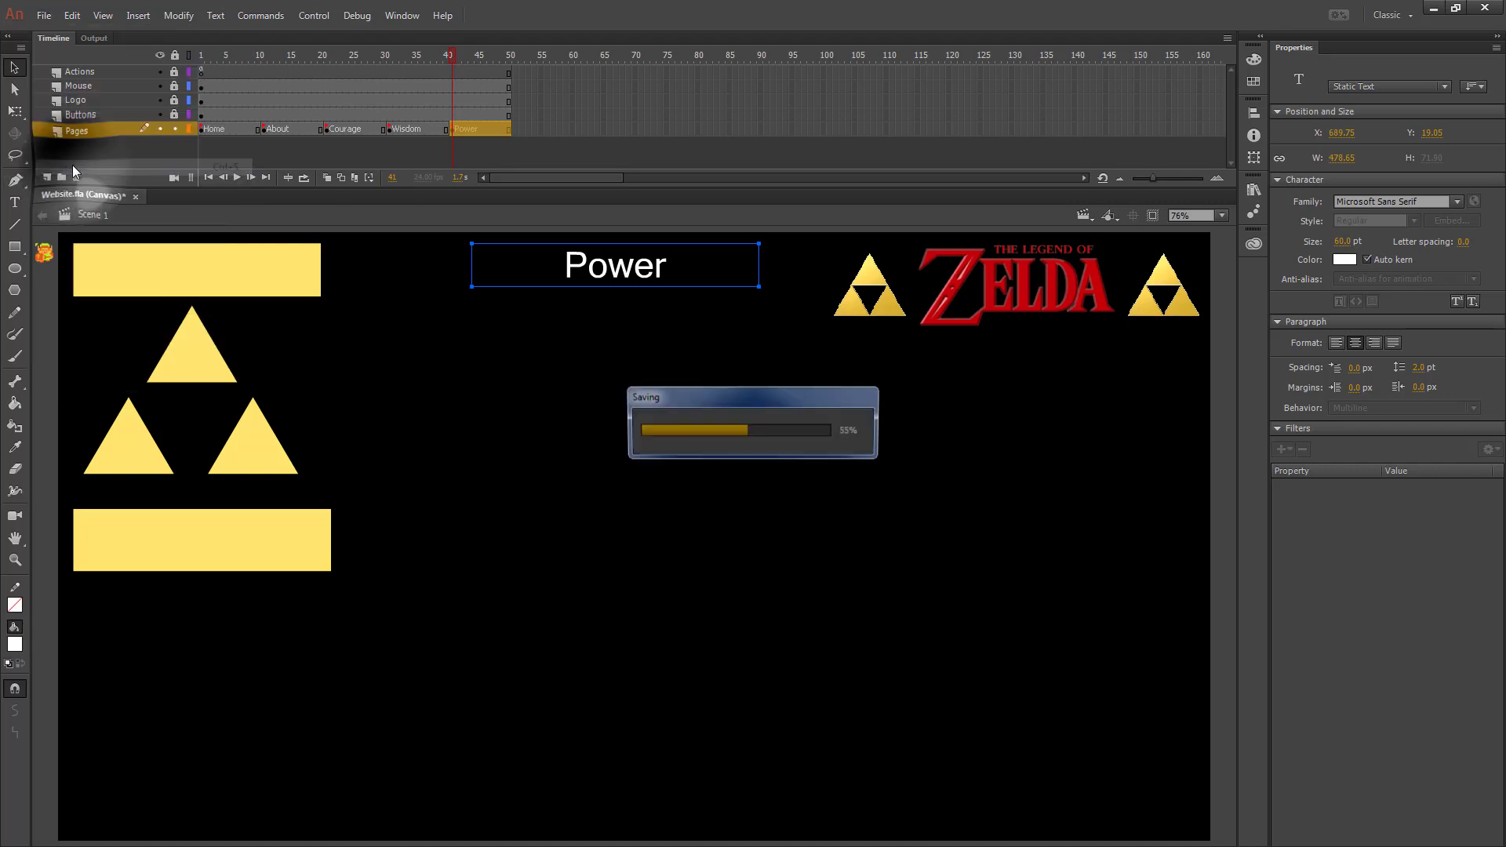
left_click(43, 19)
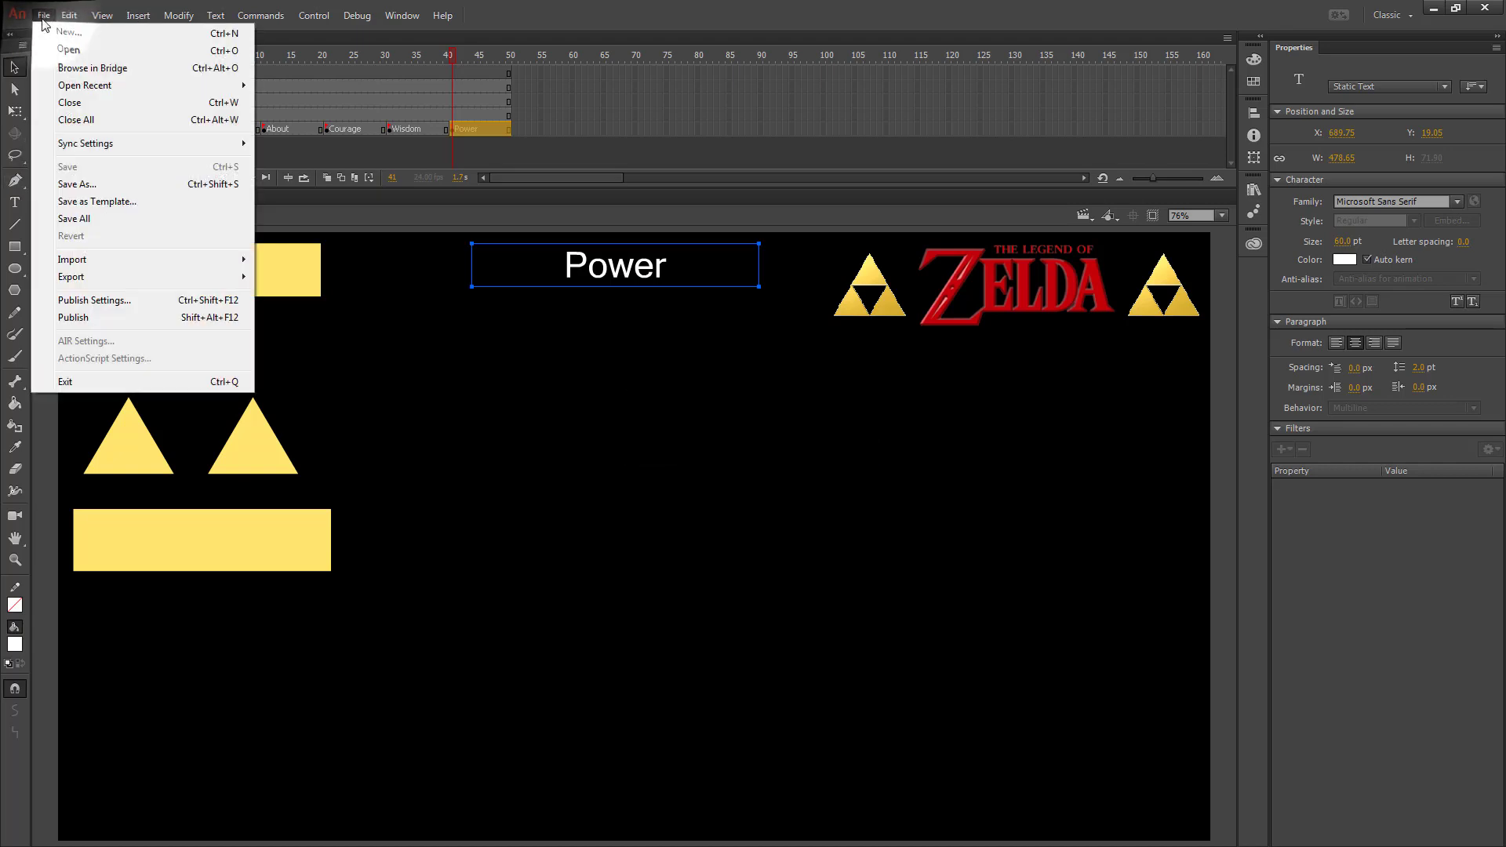
left_click(91, 318)
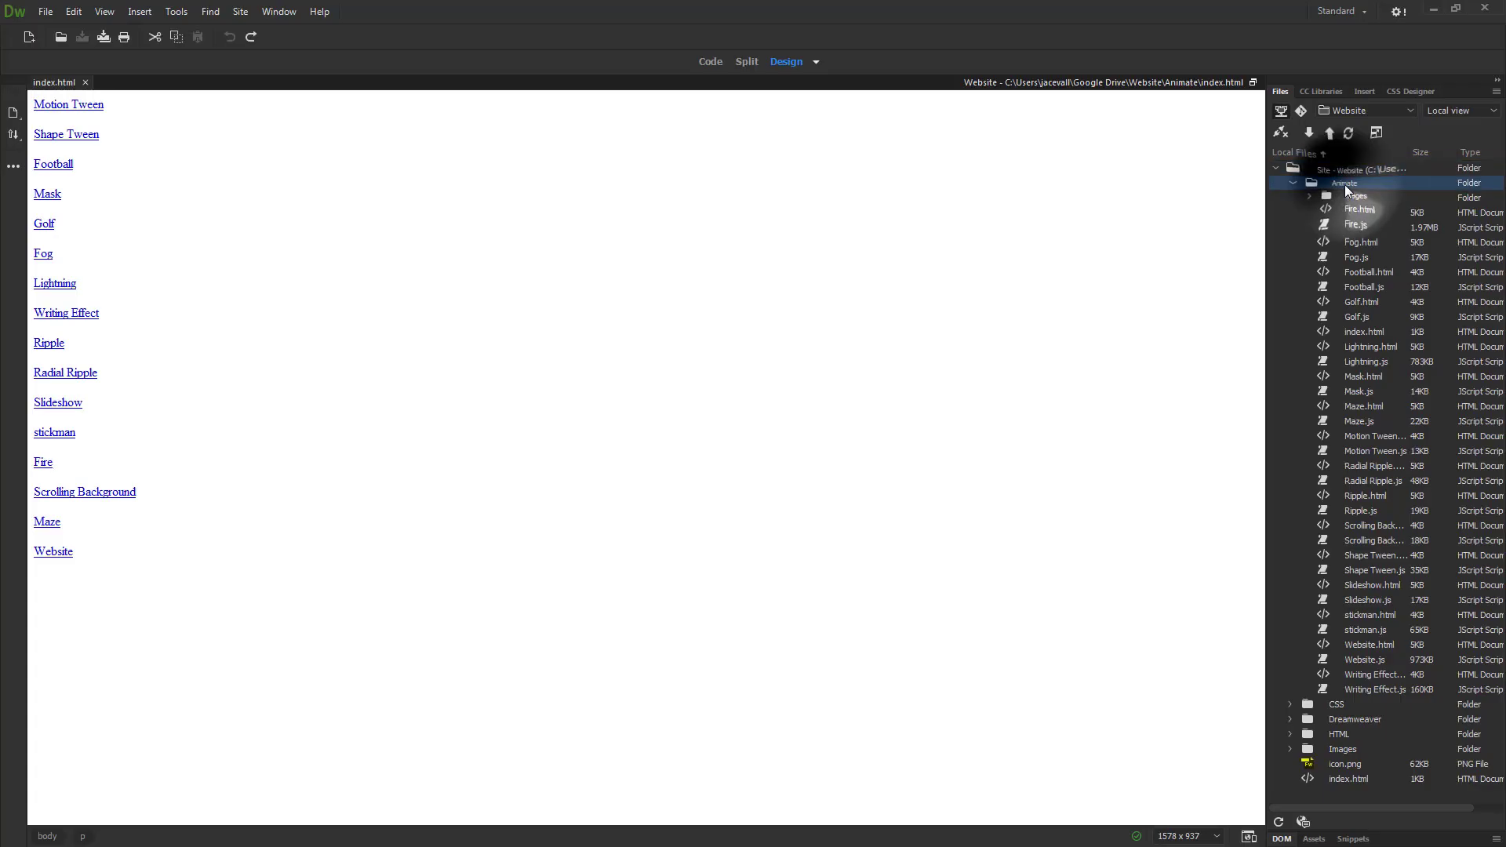
Step: Upload the Animate folder to the server from Dreamweaver, and open and reload the live Website page in the browser
left_click(1346, 184)
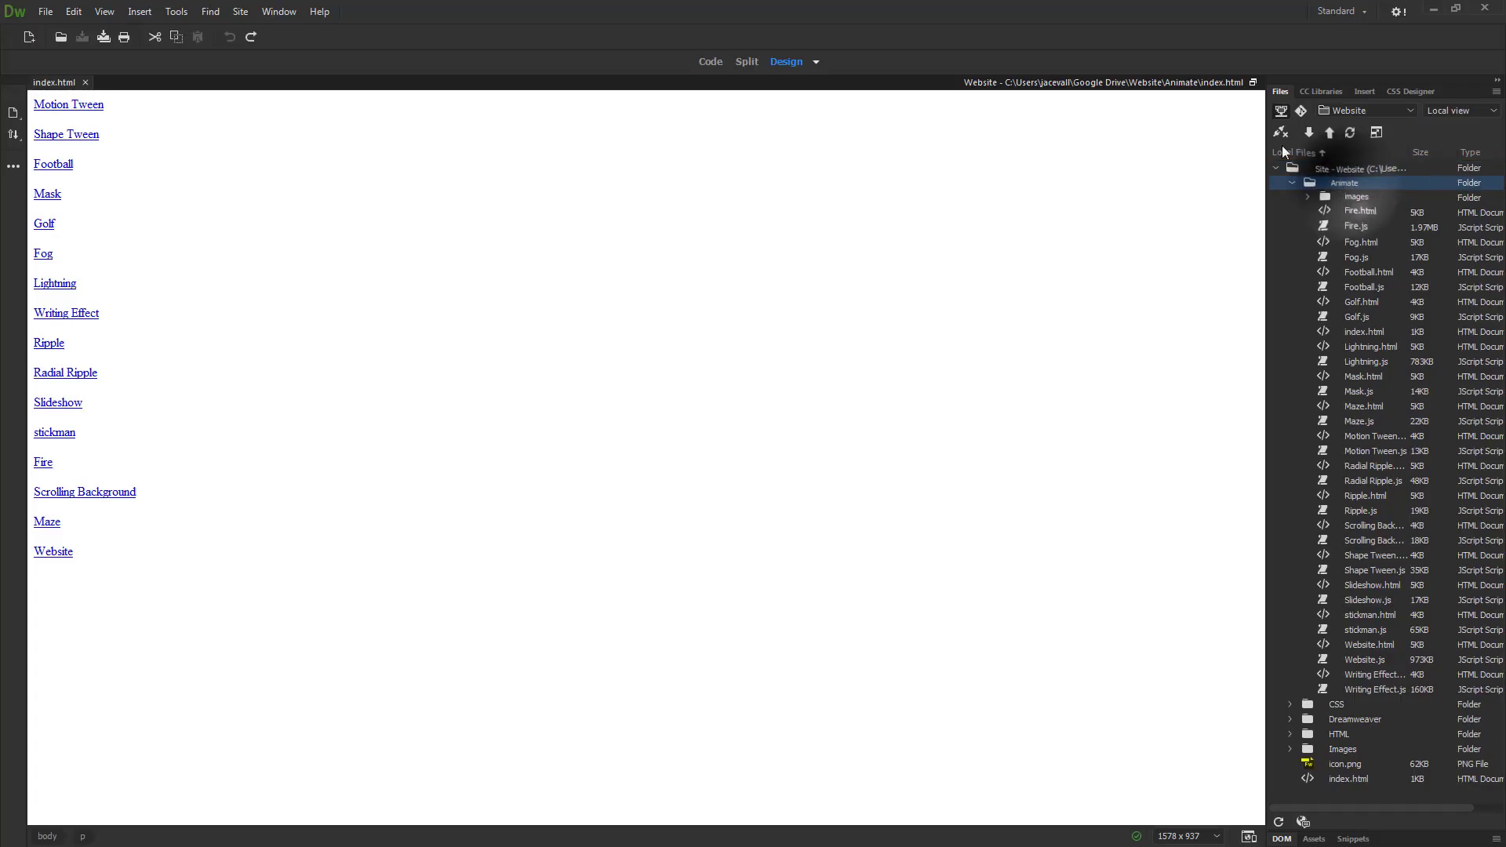
left_click(1330, 133)
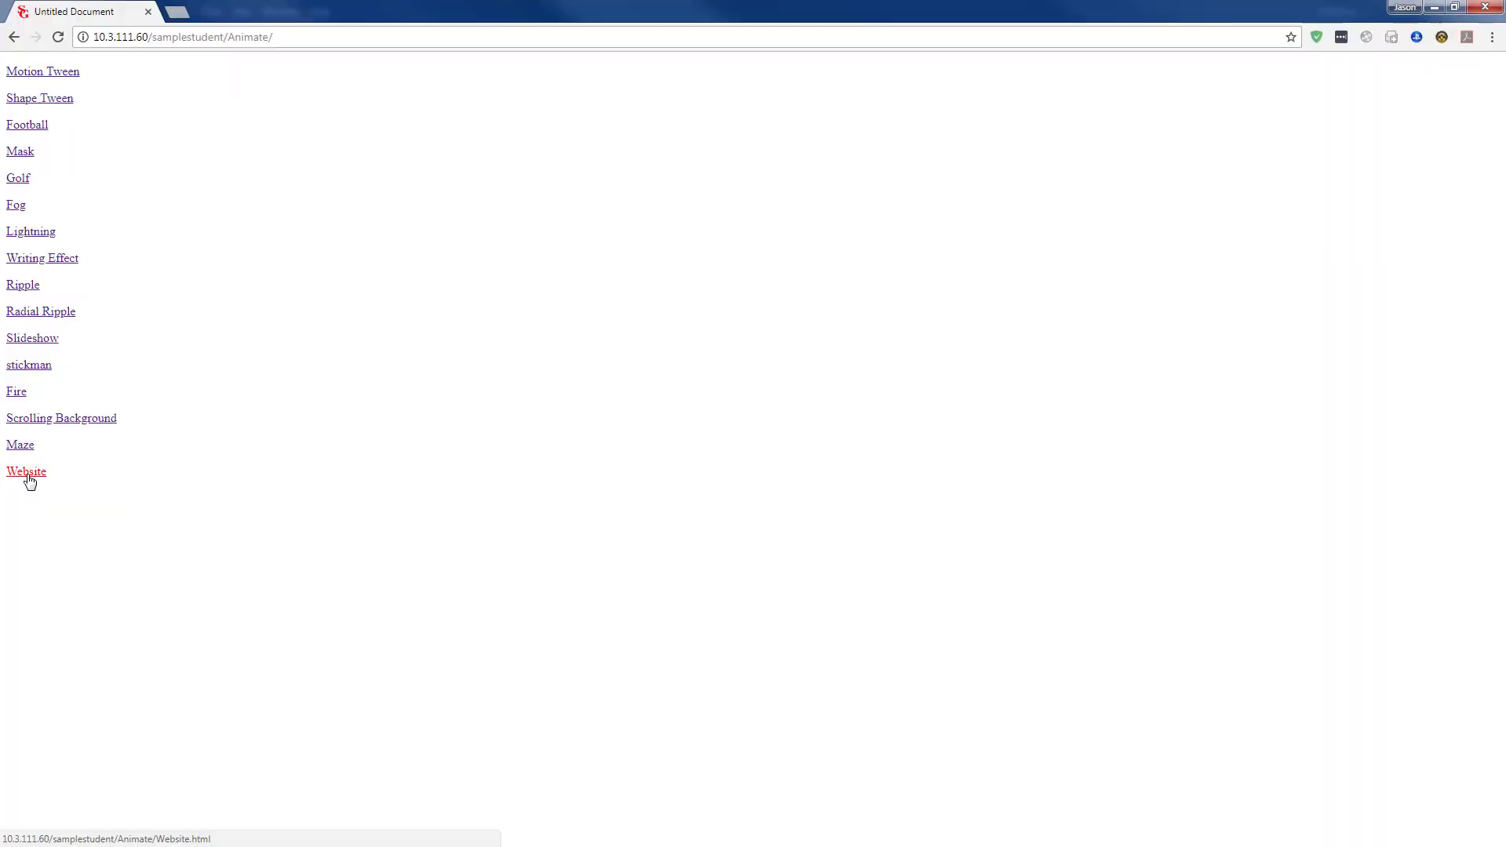
left_click(32, 472)
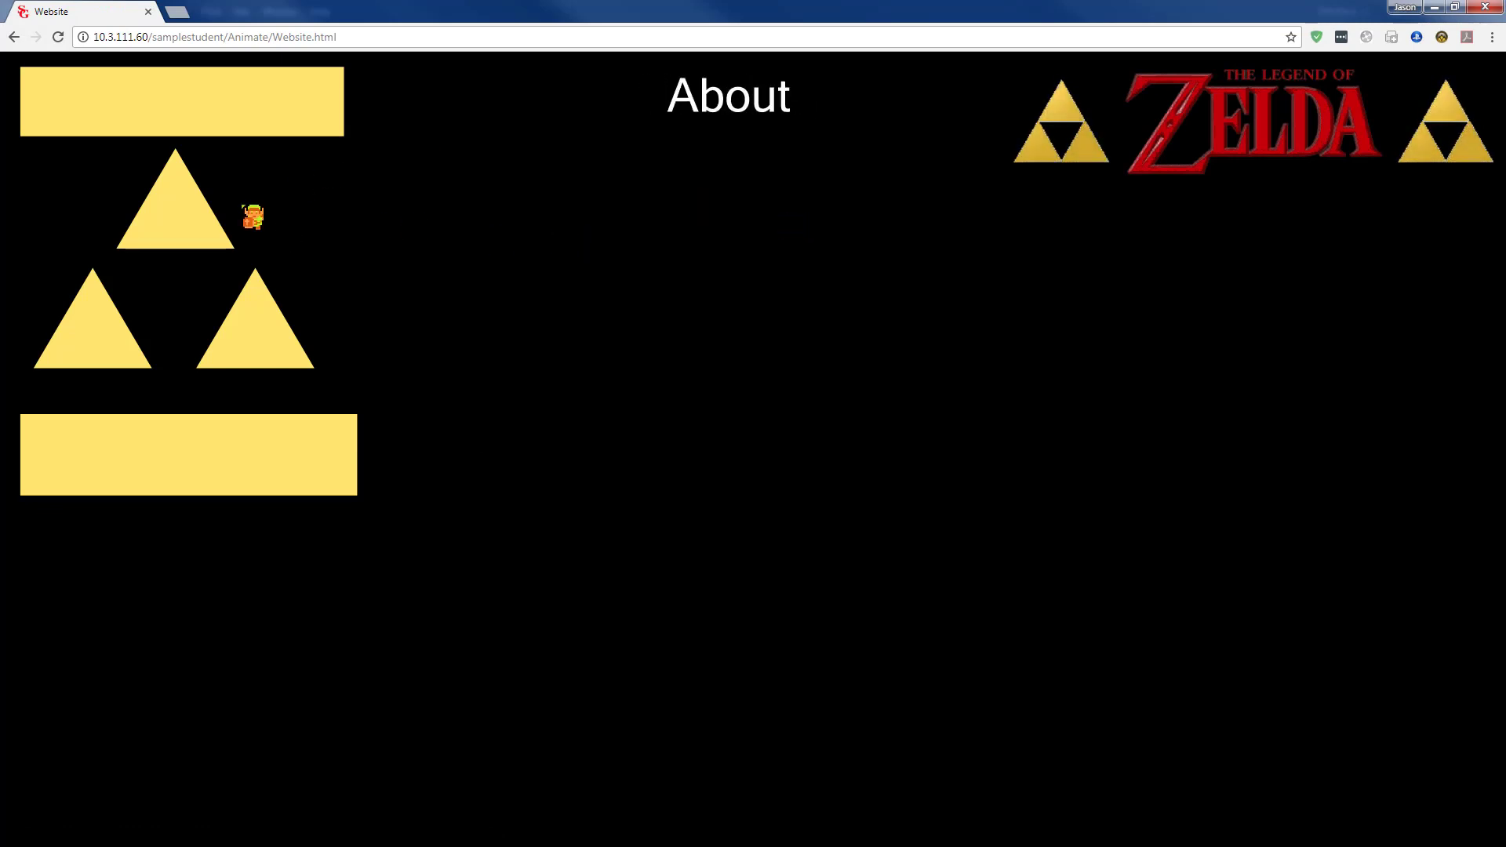
left_click(60, 38)
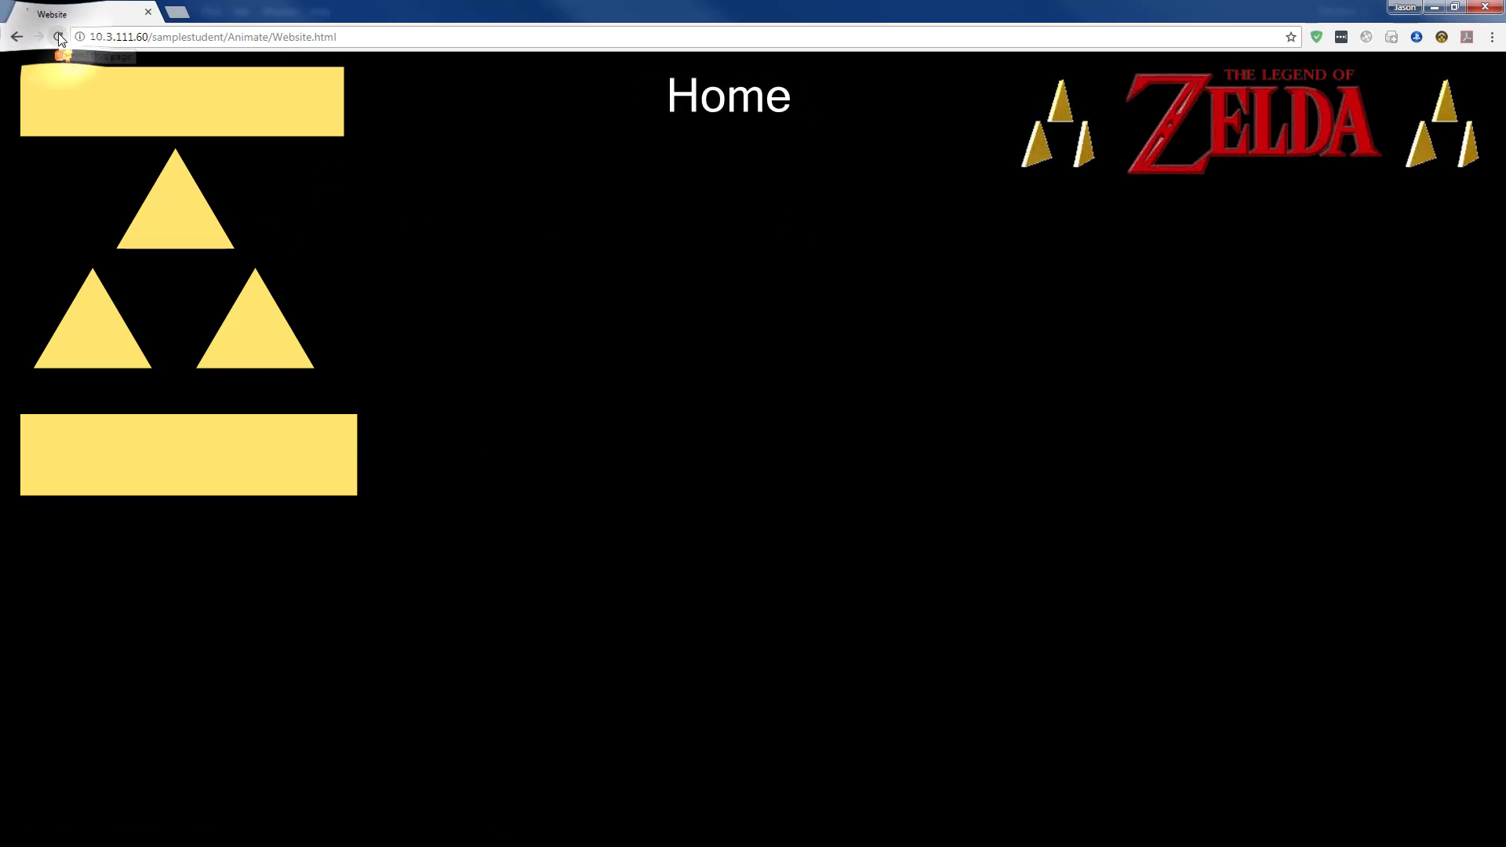